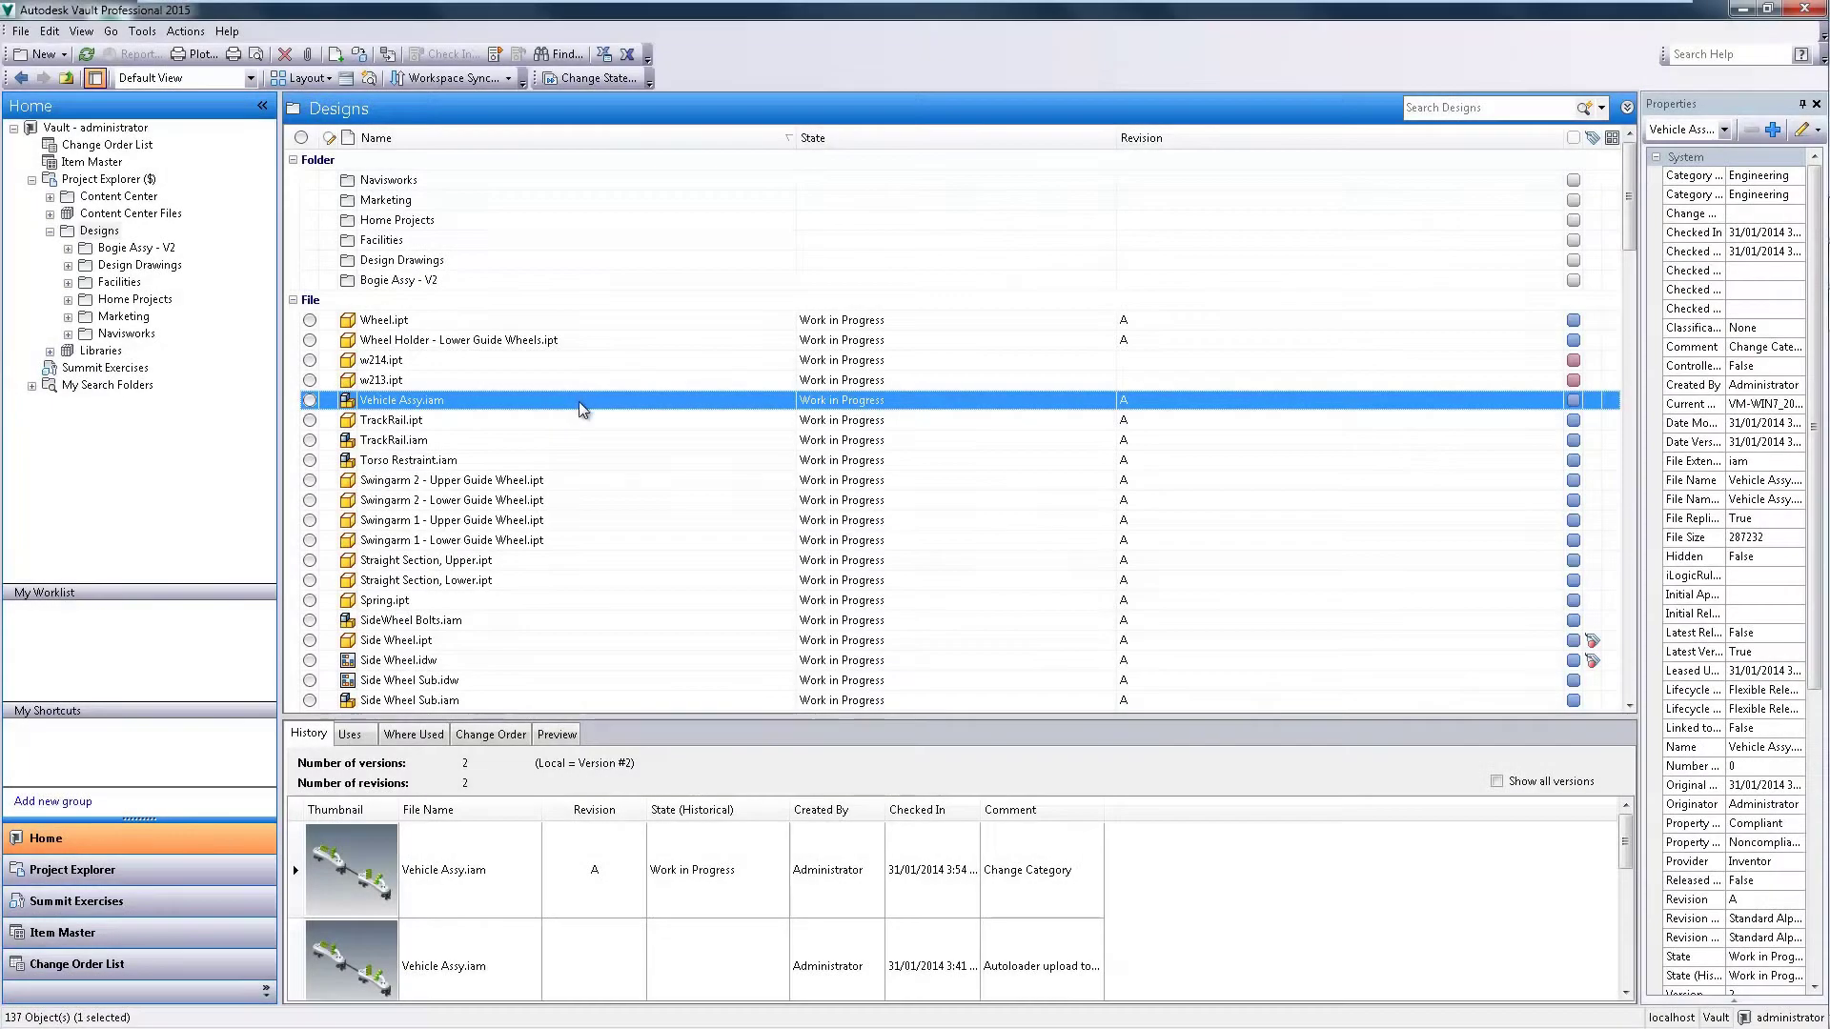
# Step: Make Vehicle Assy.iam an item and renumber it sequentially to 100001
pyautogui.rightClick(578, 401)
pyautogui.click(670, 435)
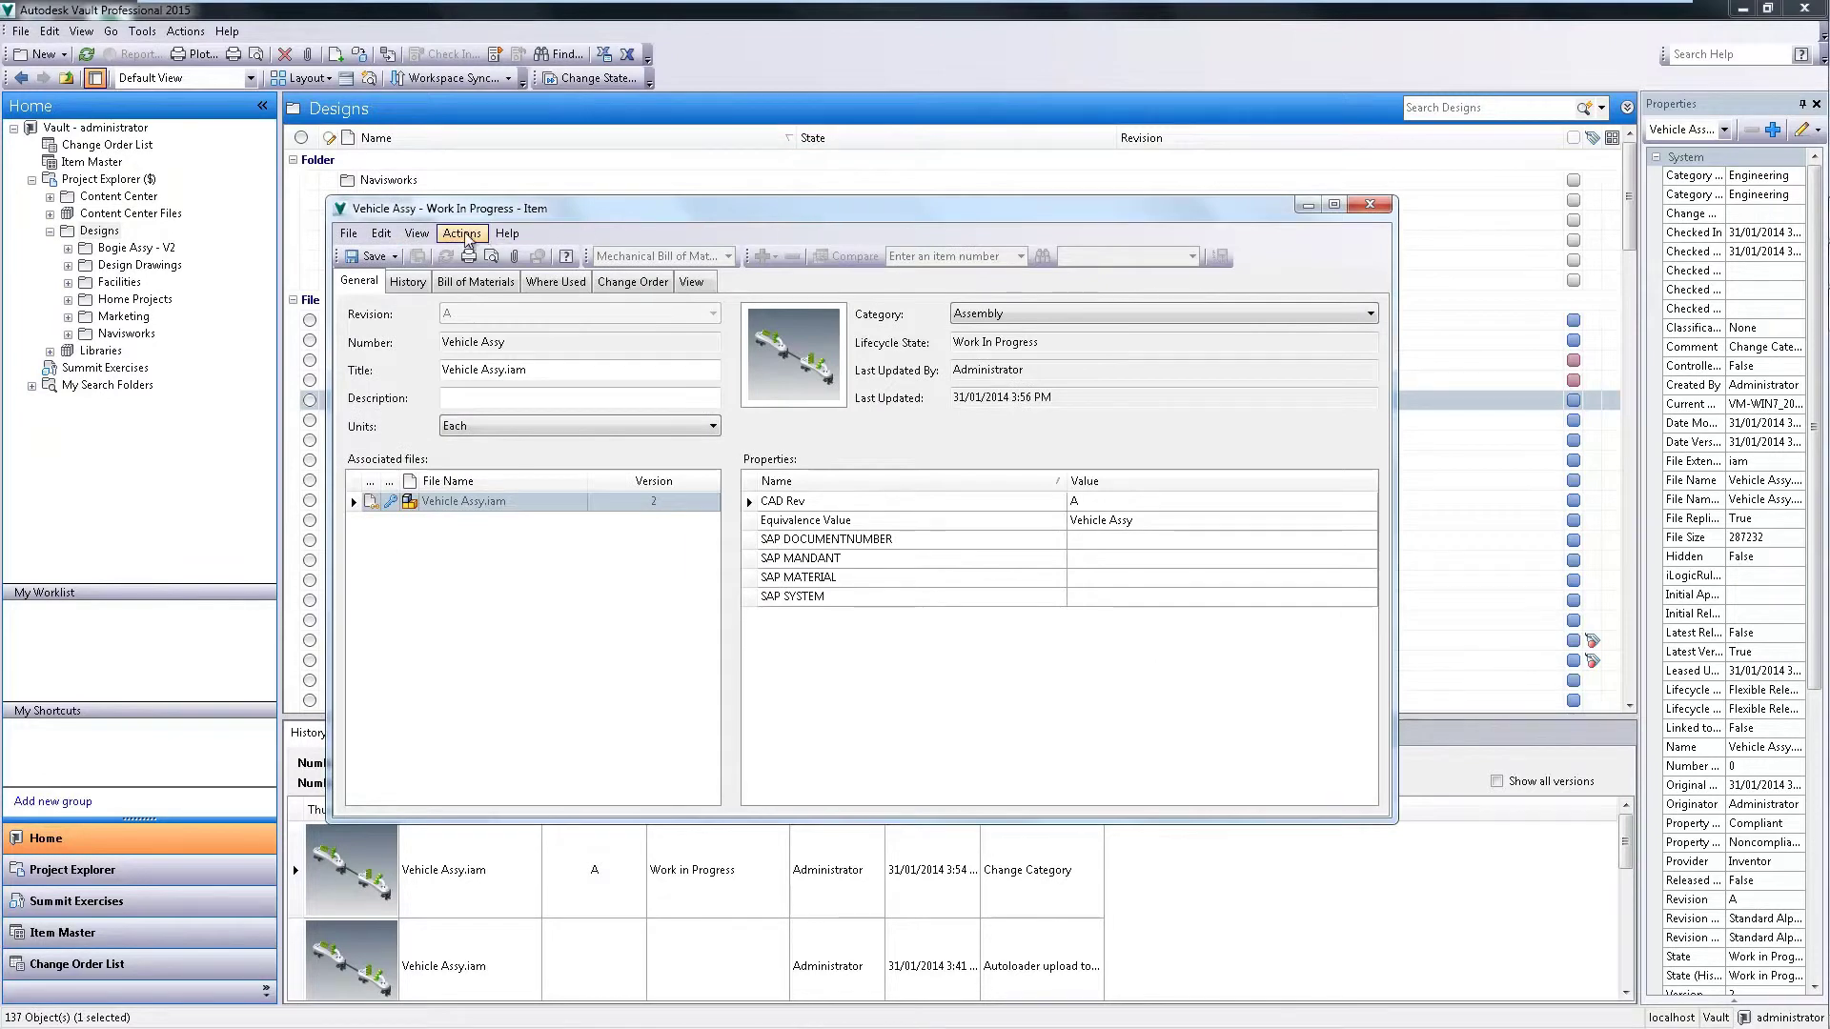
pyautogui.click(462, 233)
pyautogui.click(489, 276)
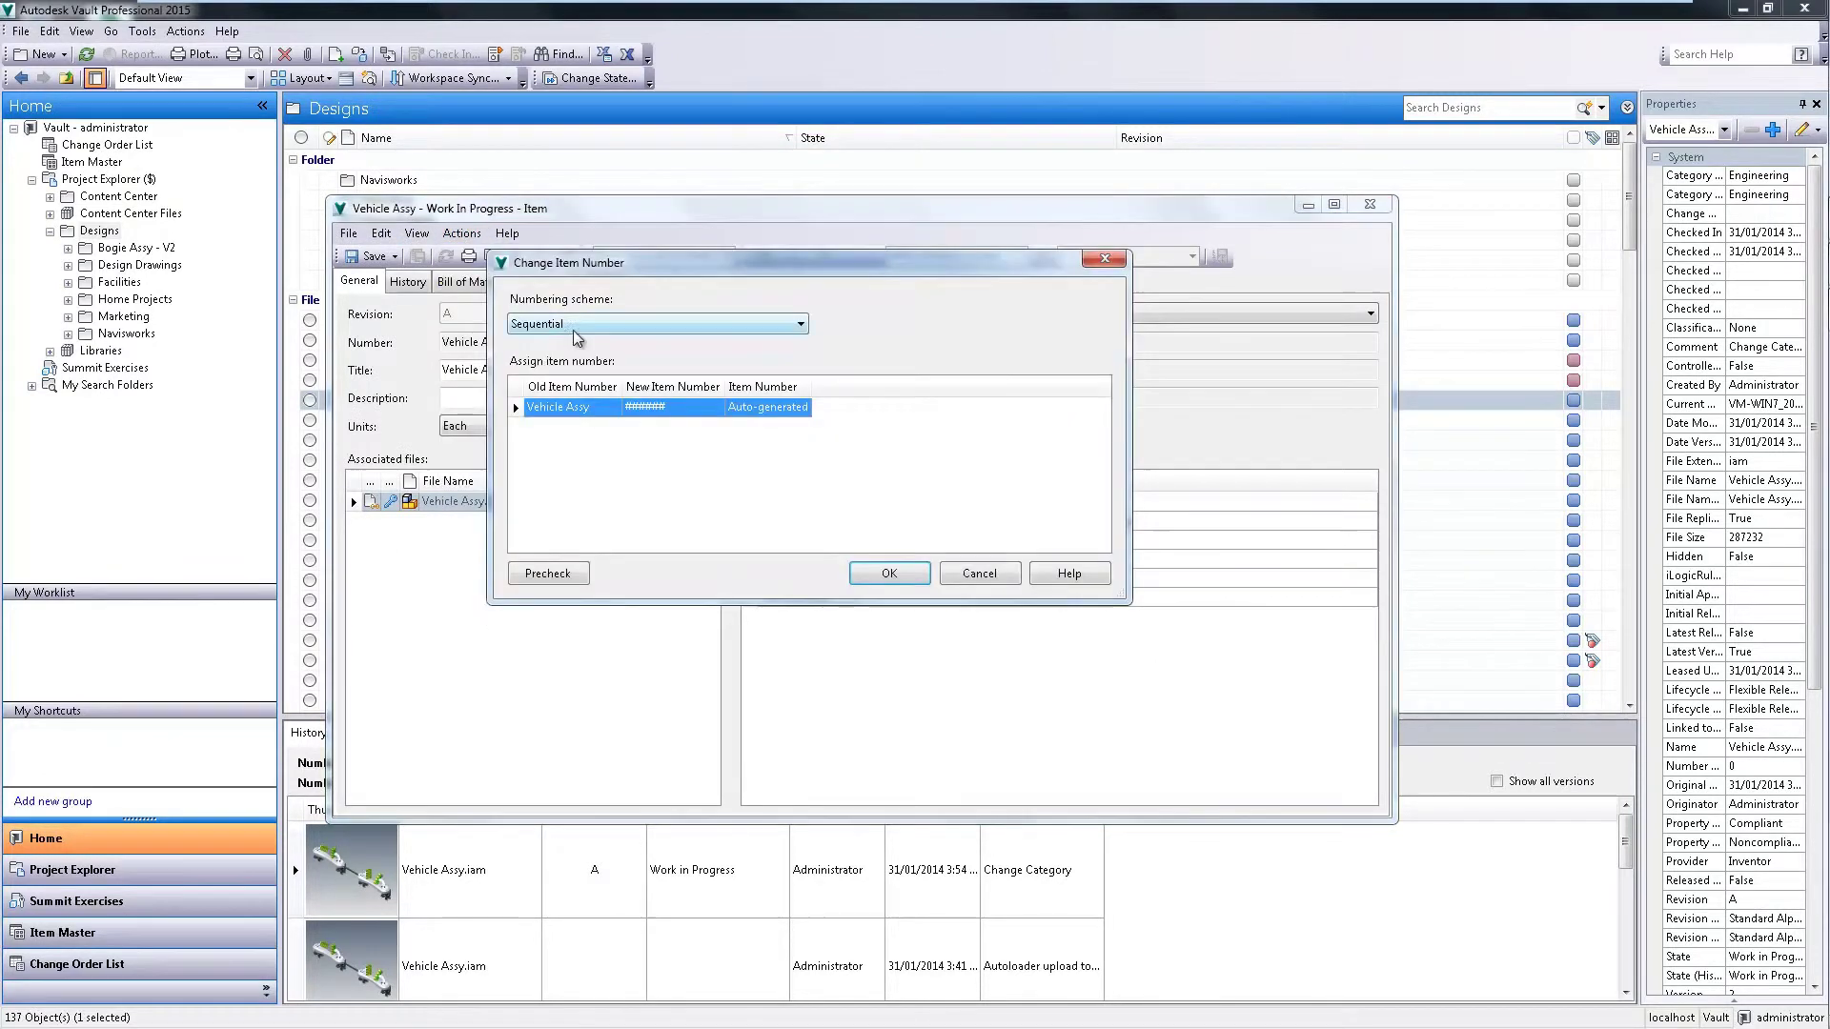
pyautogui.click(574, 326)
pyautogui.click(892, 573)
pyautogui.write('Vehi')
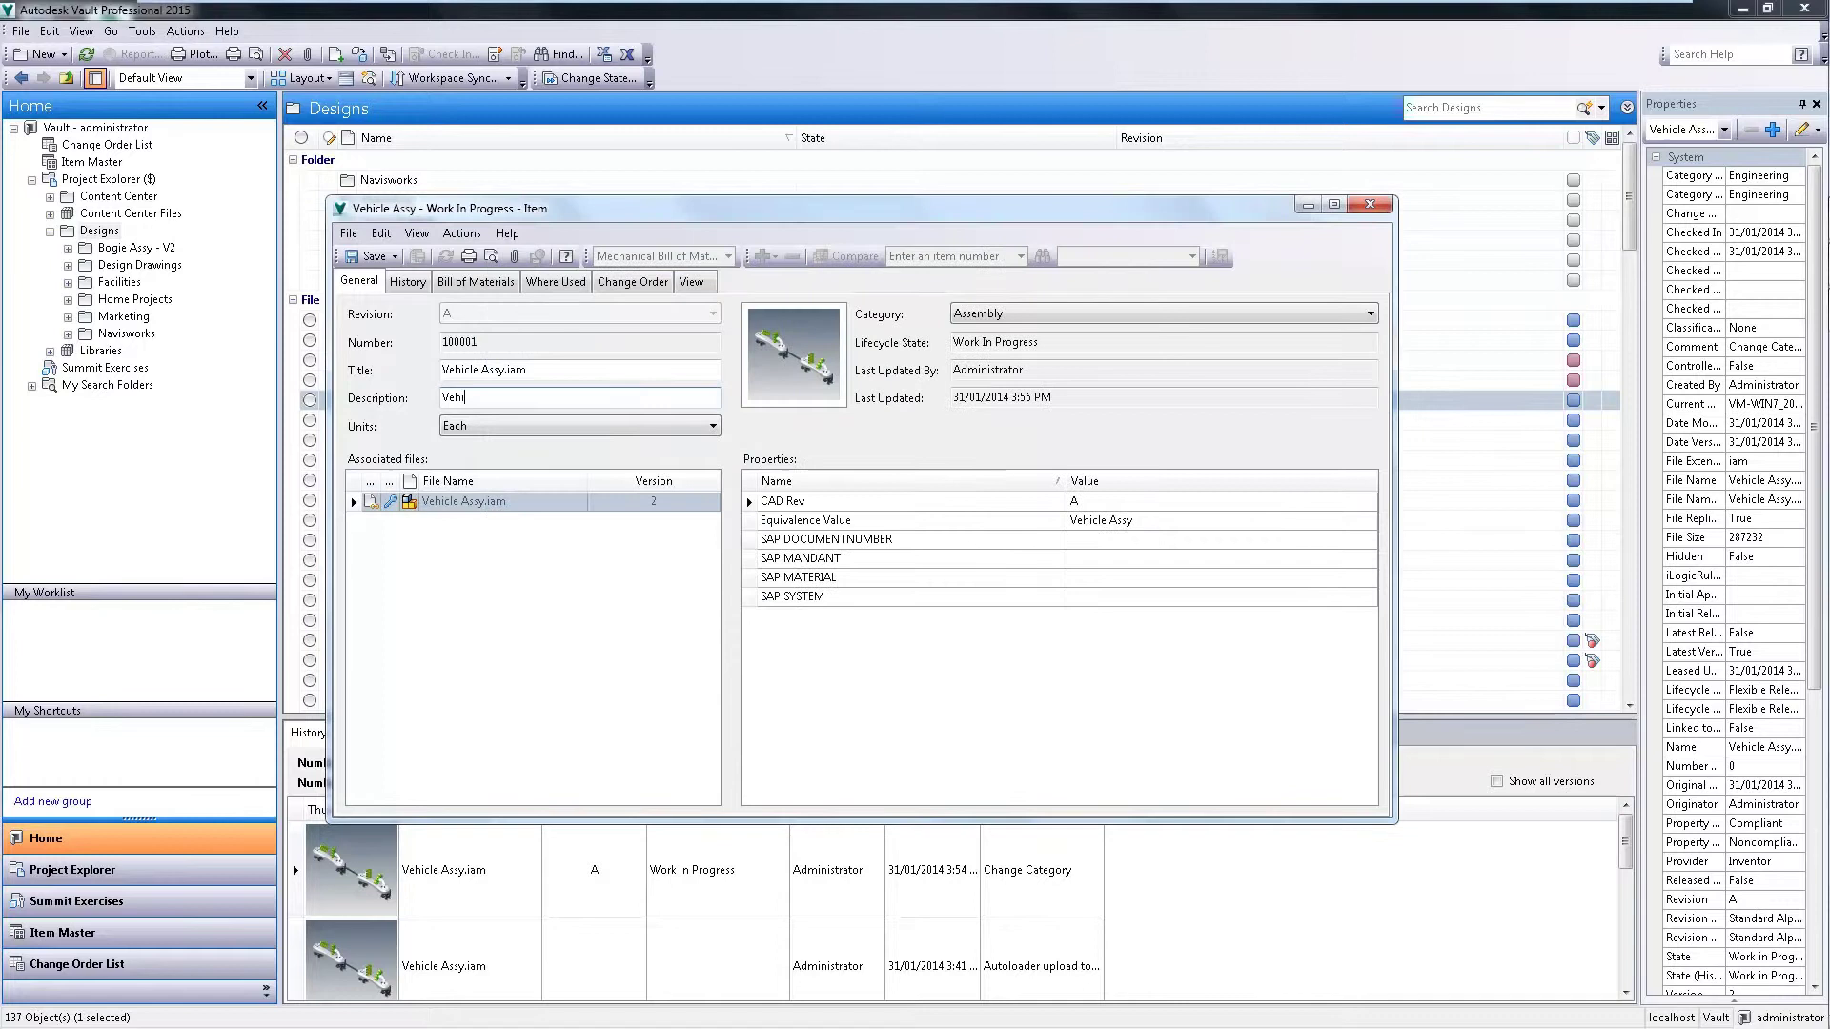
pyautogui.write('cle final assembly')
# Step: Include the Bogie Assy row and all its parts in the bill of materials
pyautogui.click(474, 280)
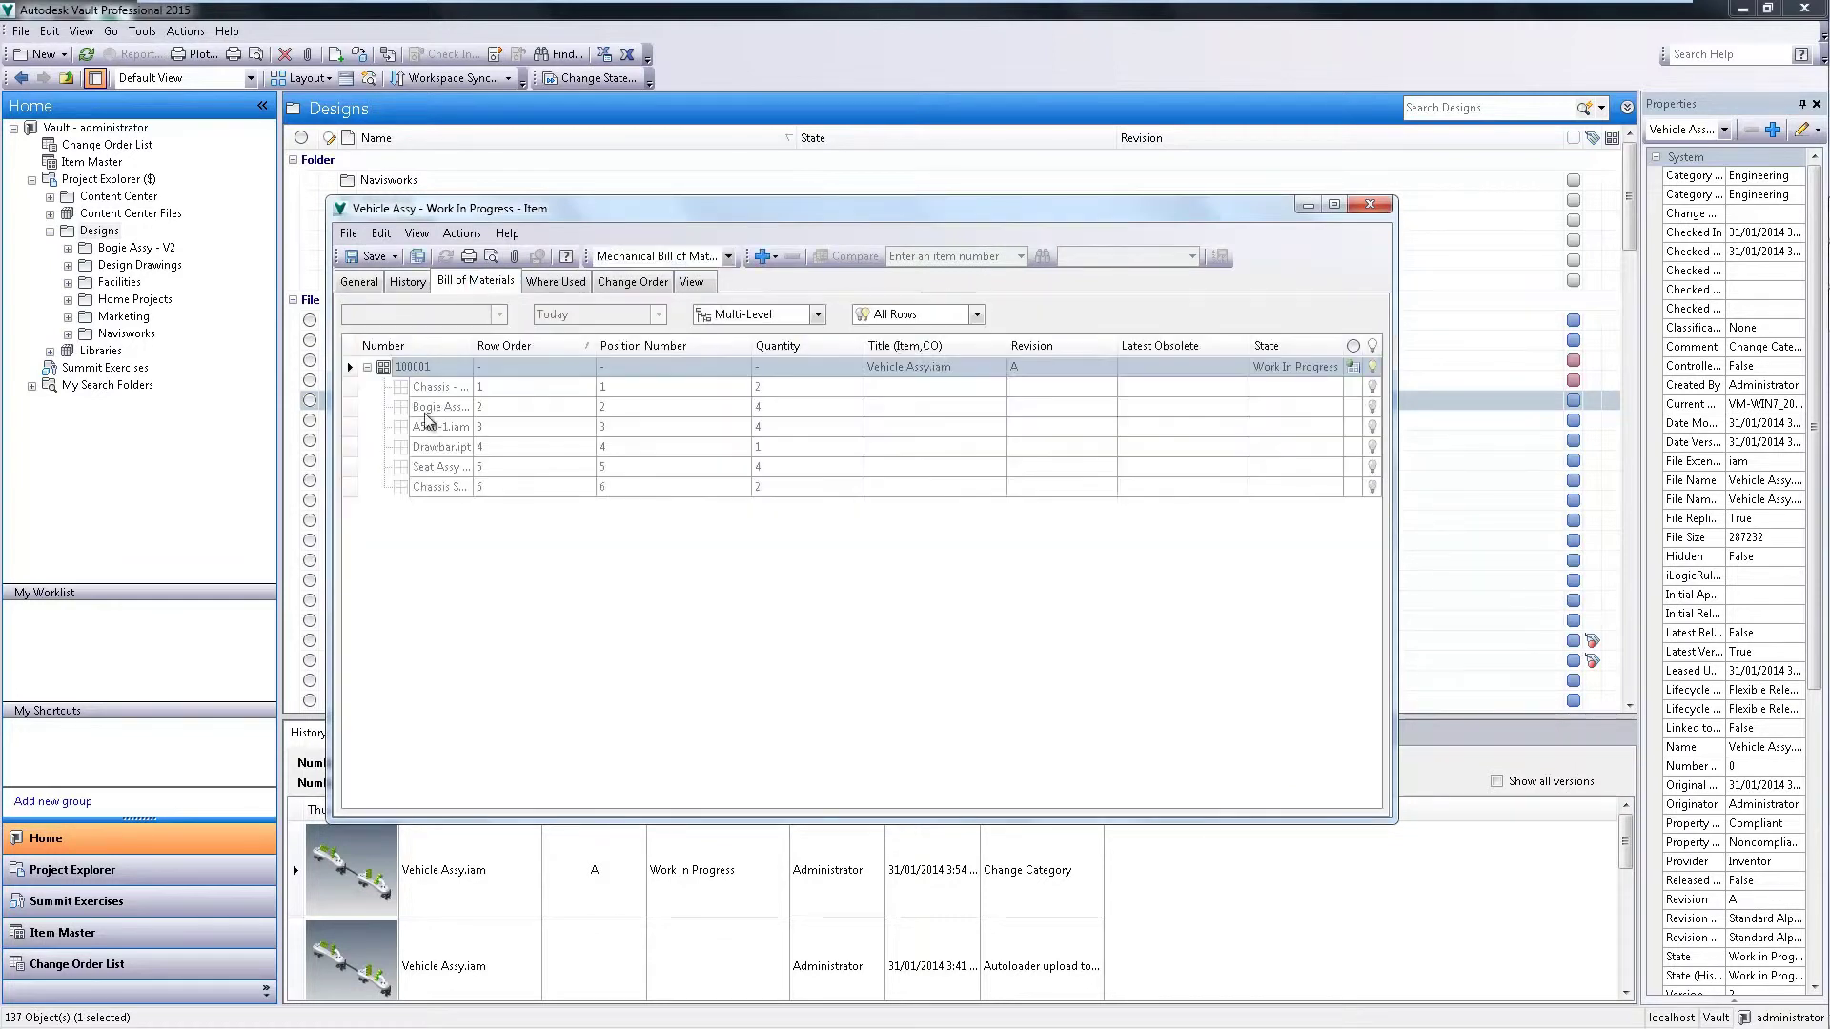
pyautogui.click(403, 407)
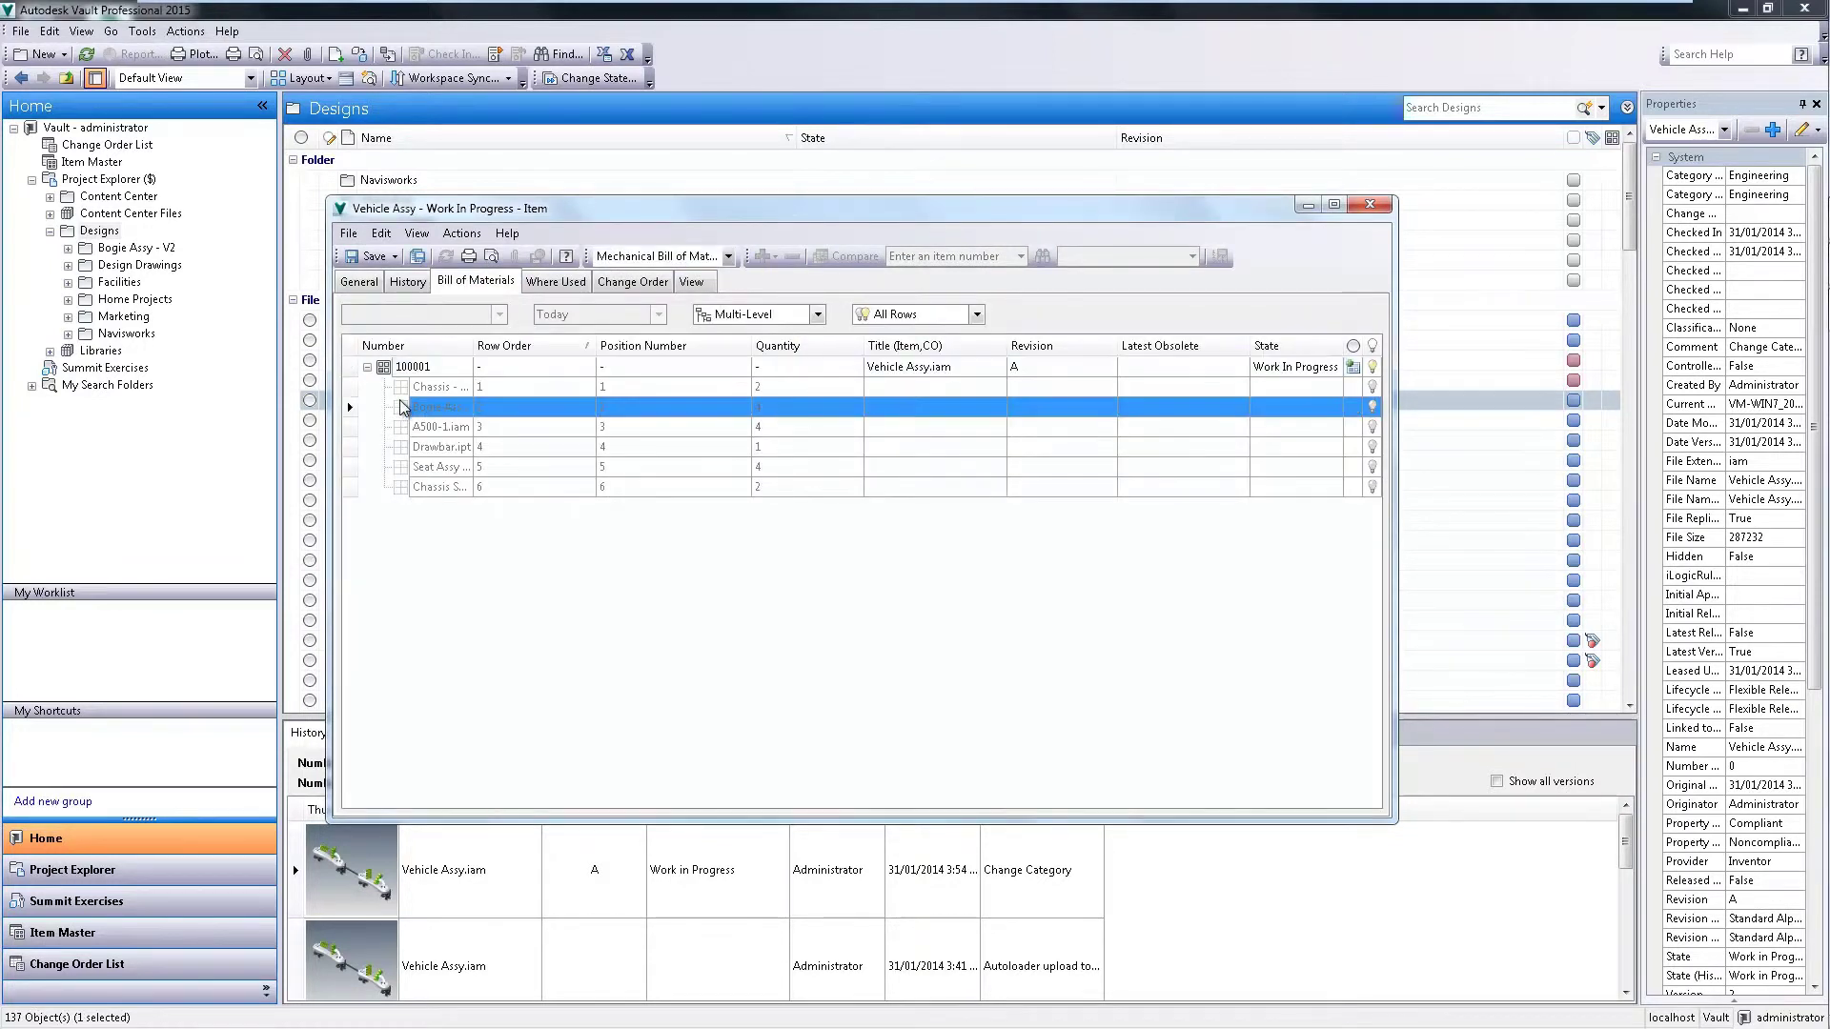
pyautogui.rightClick(404, 407)
pyautogui.click(463, 415)
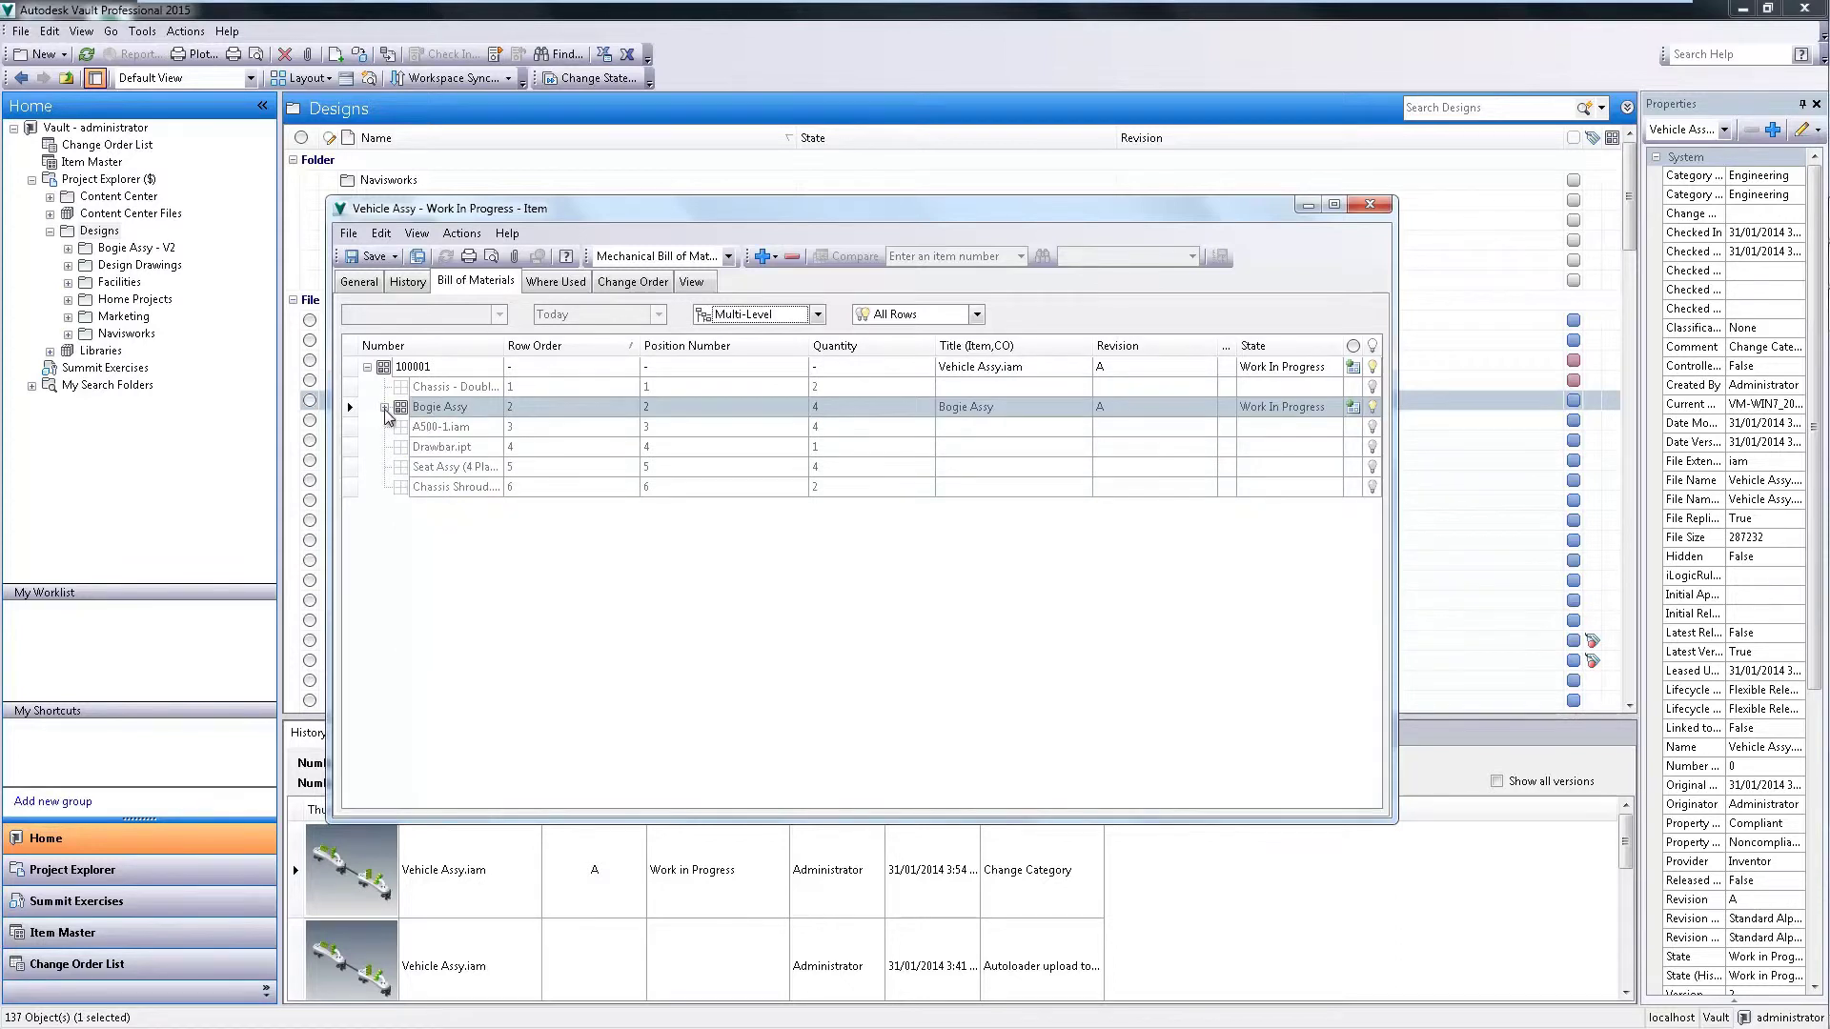
pyautogui.click(384, 408)
pyautogui.click(512, 627)
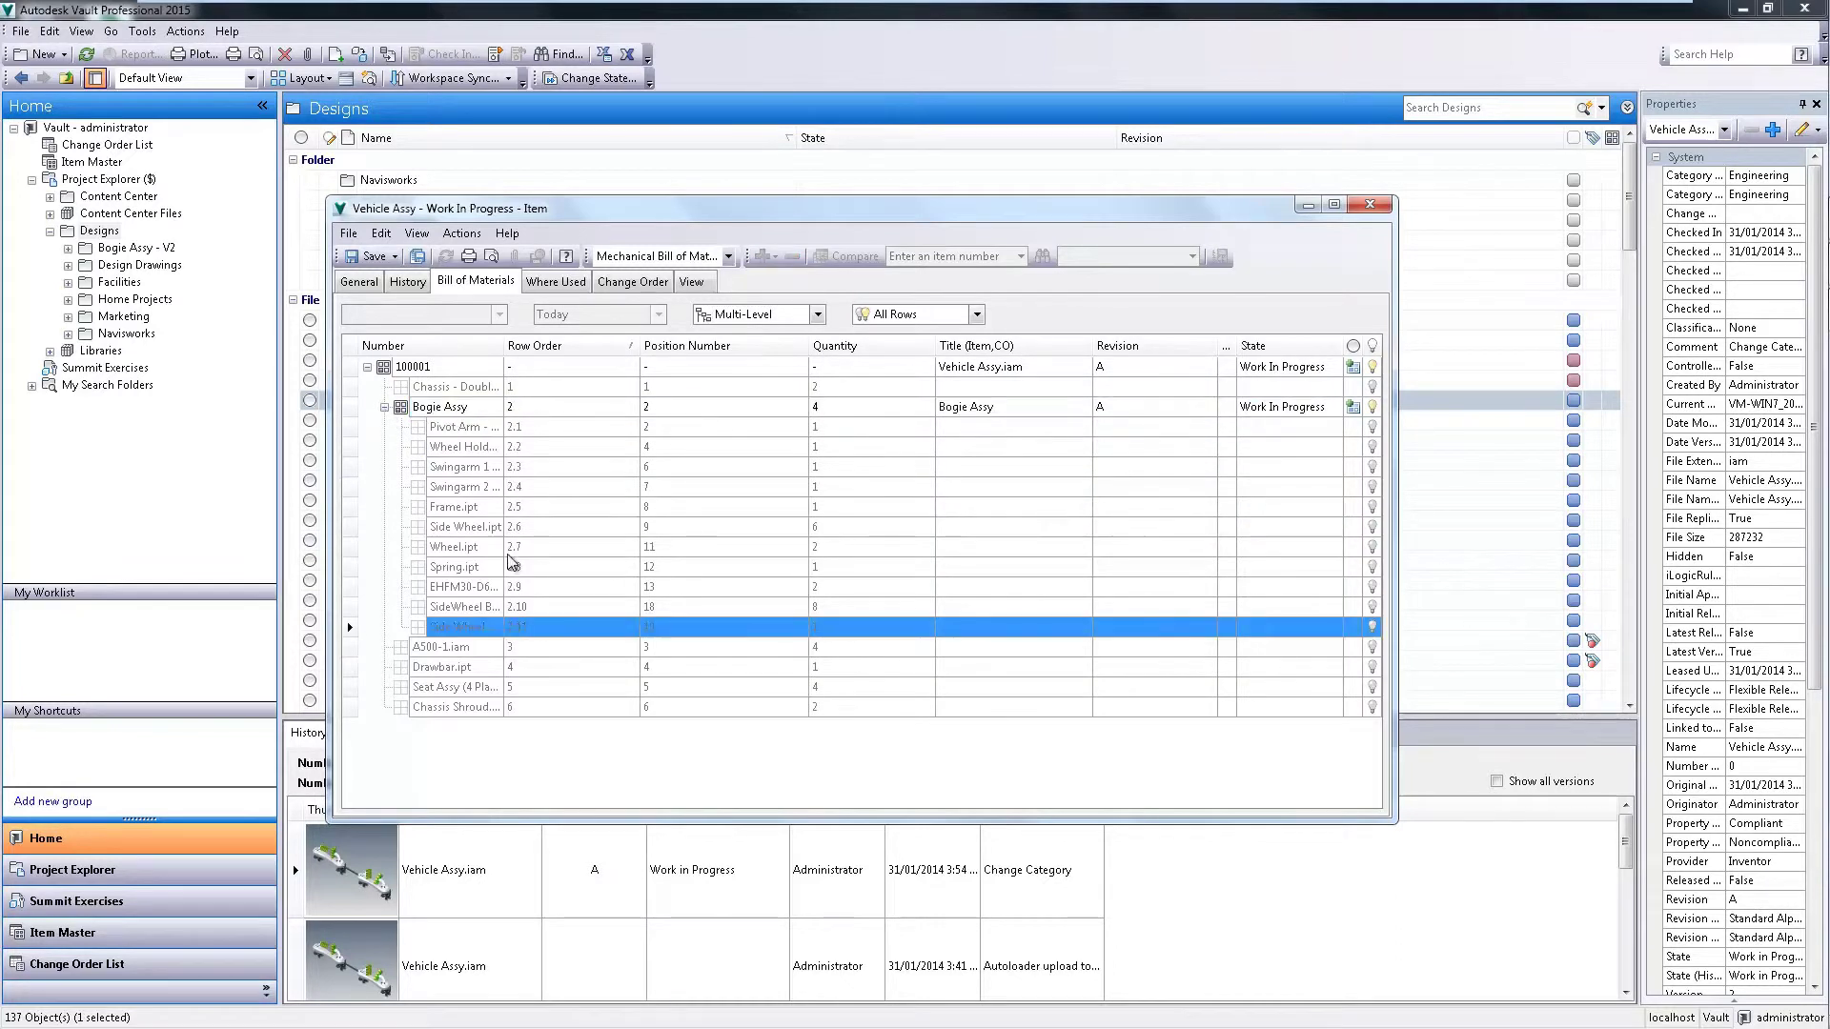
pyautogui.keyDown('shift'); pyautogui.click(466, 427); pyautogui.keyUp('shift')
pyautogui.rightClick(466, 430)
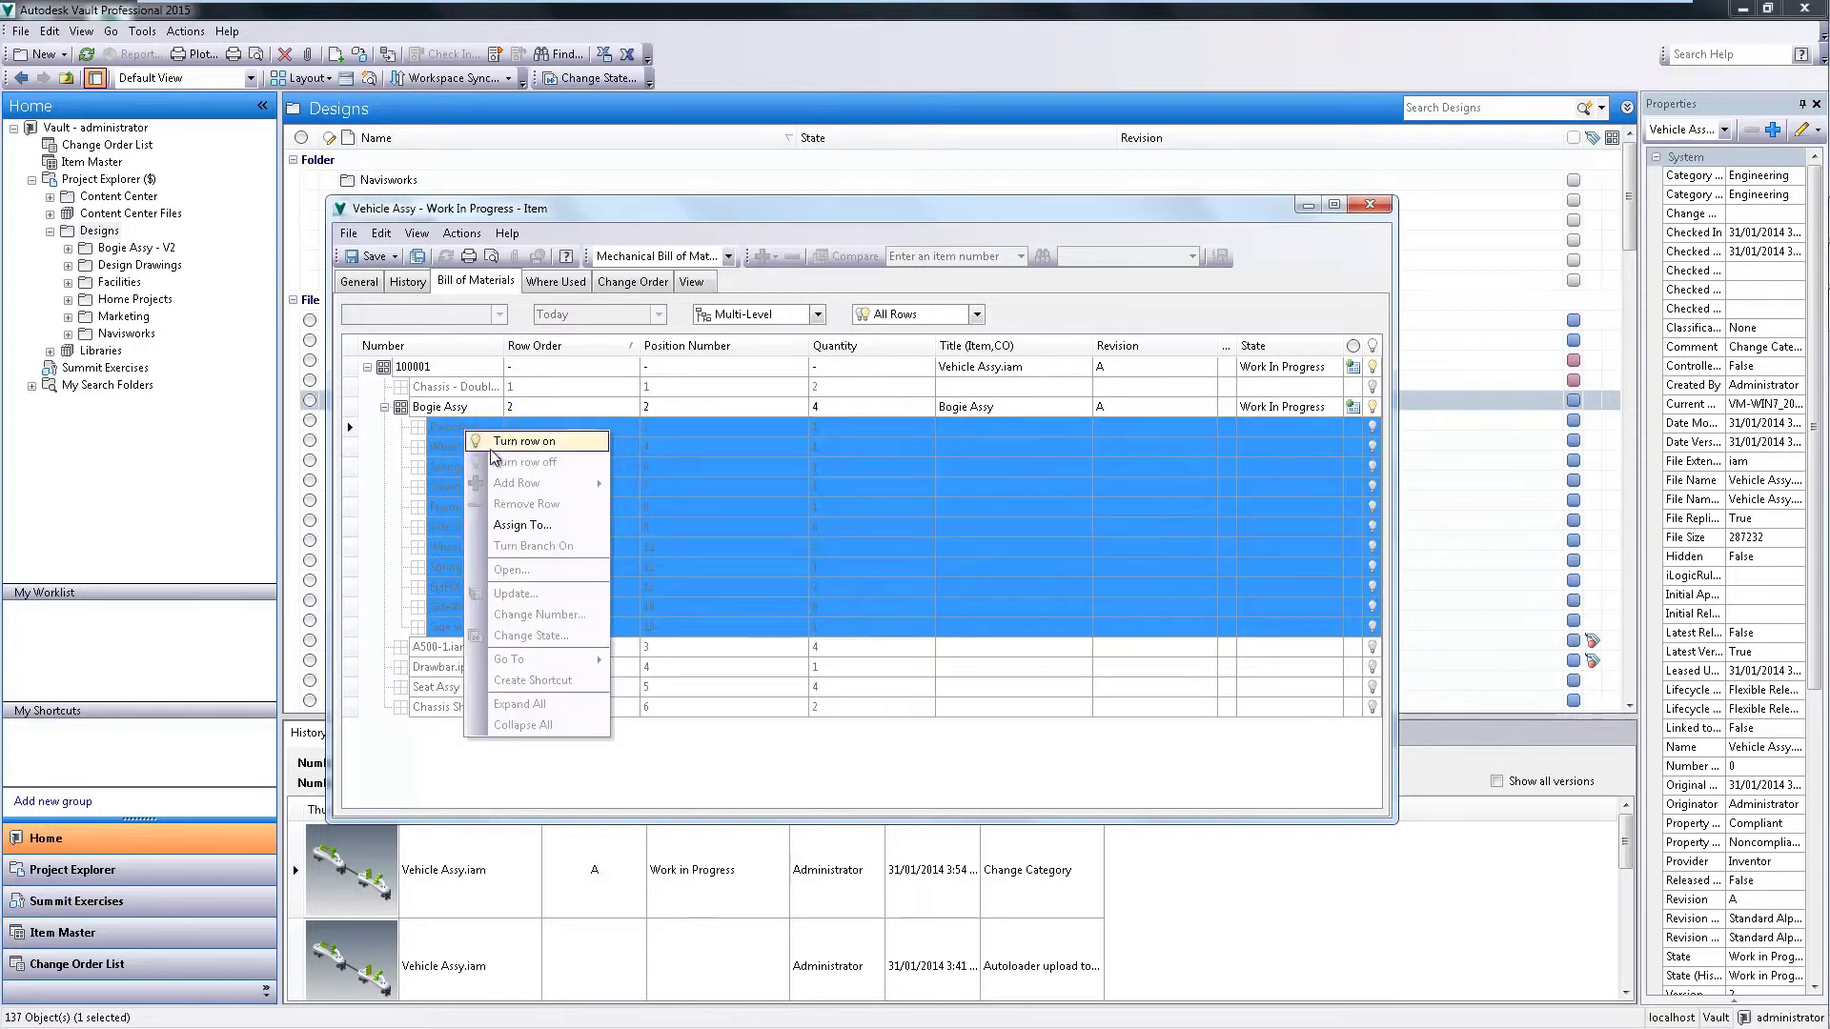
pyautogui.click(523, 442)
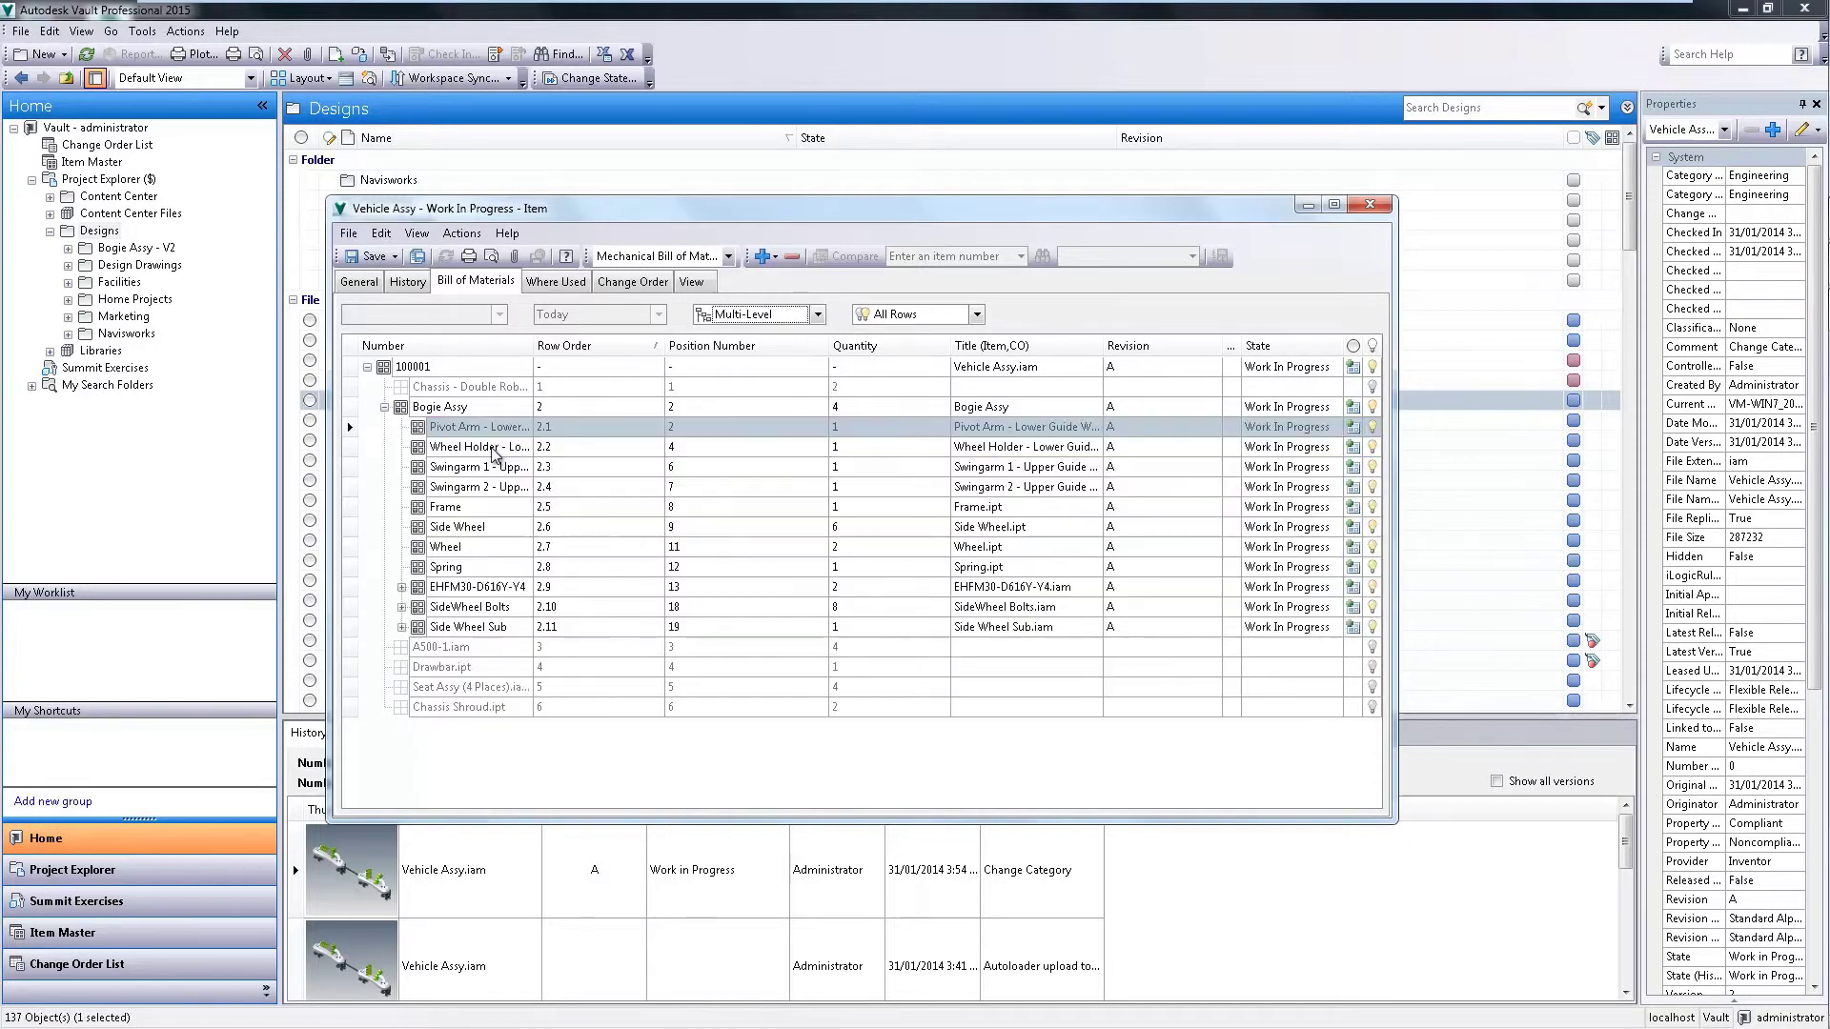
# Step: Include the SideWheel Bolts parts and save the bill of materials
pyautogui.click(446, 546)
pyautogui.click(401, 586)
pyautogui.rightClick(432, 586)
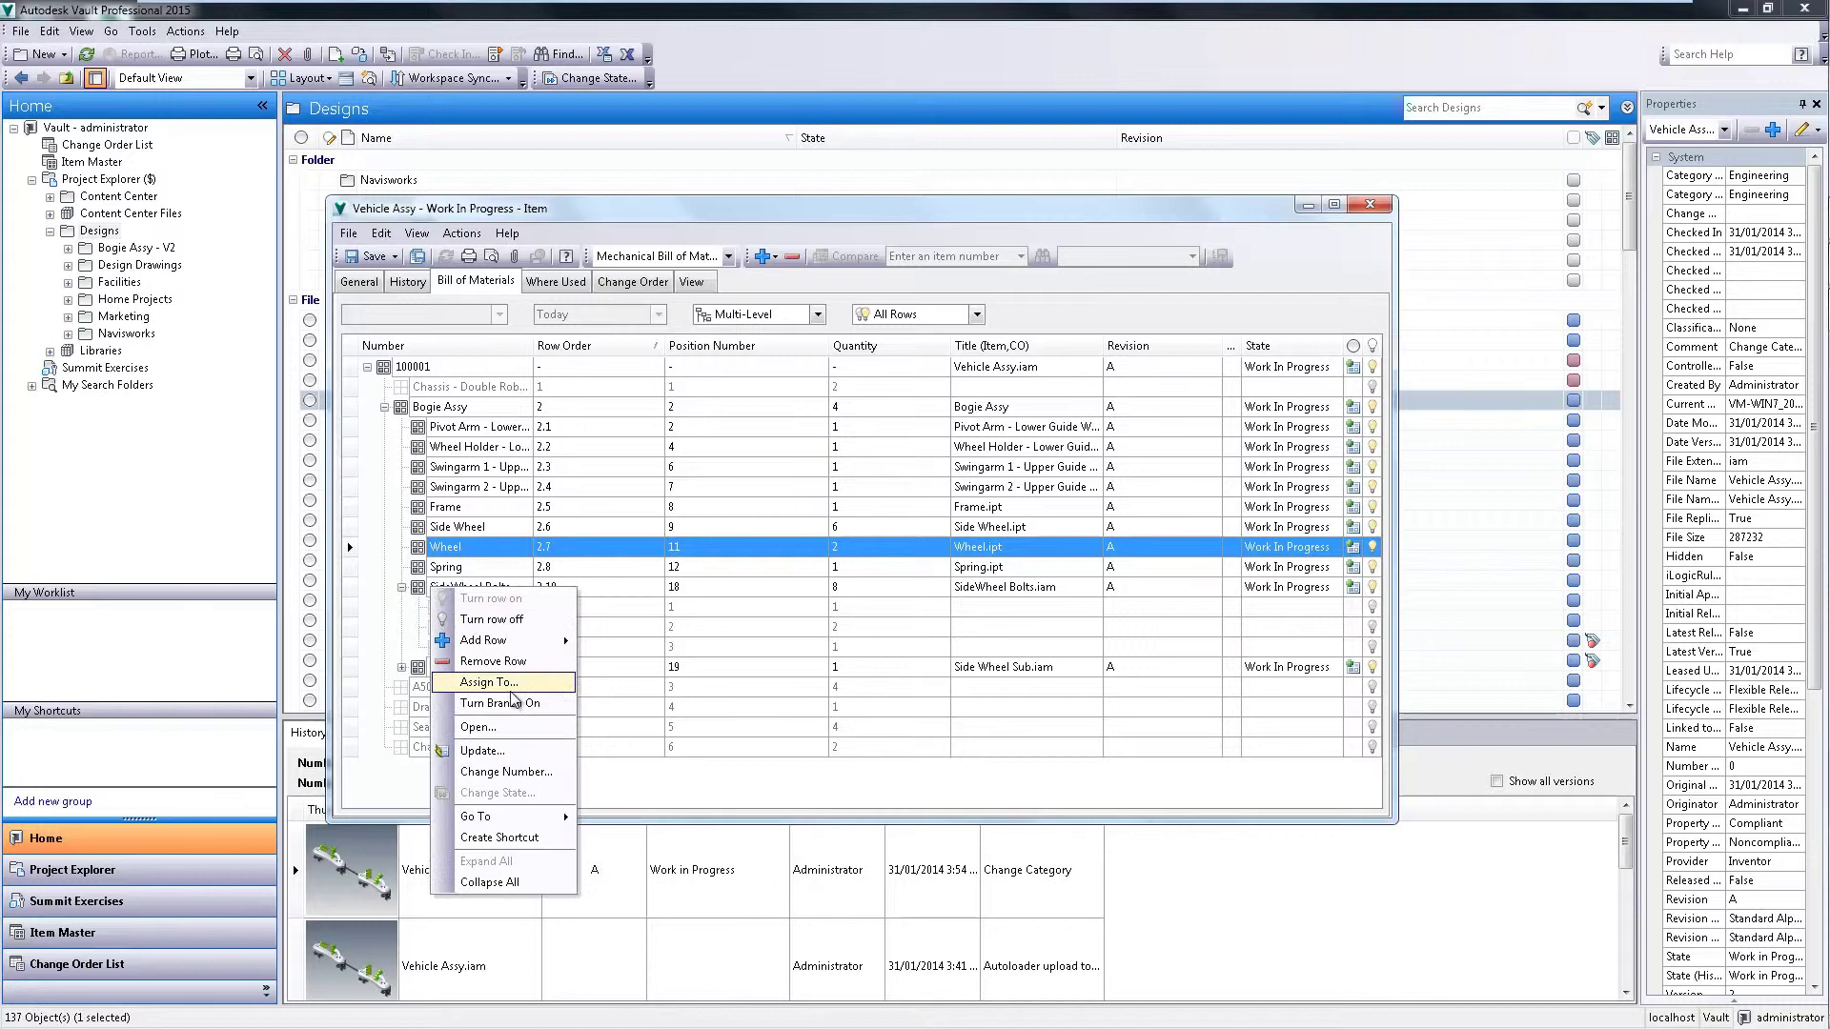
pyautogui.click(500, 703)
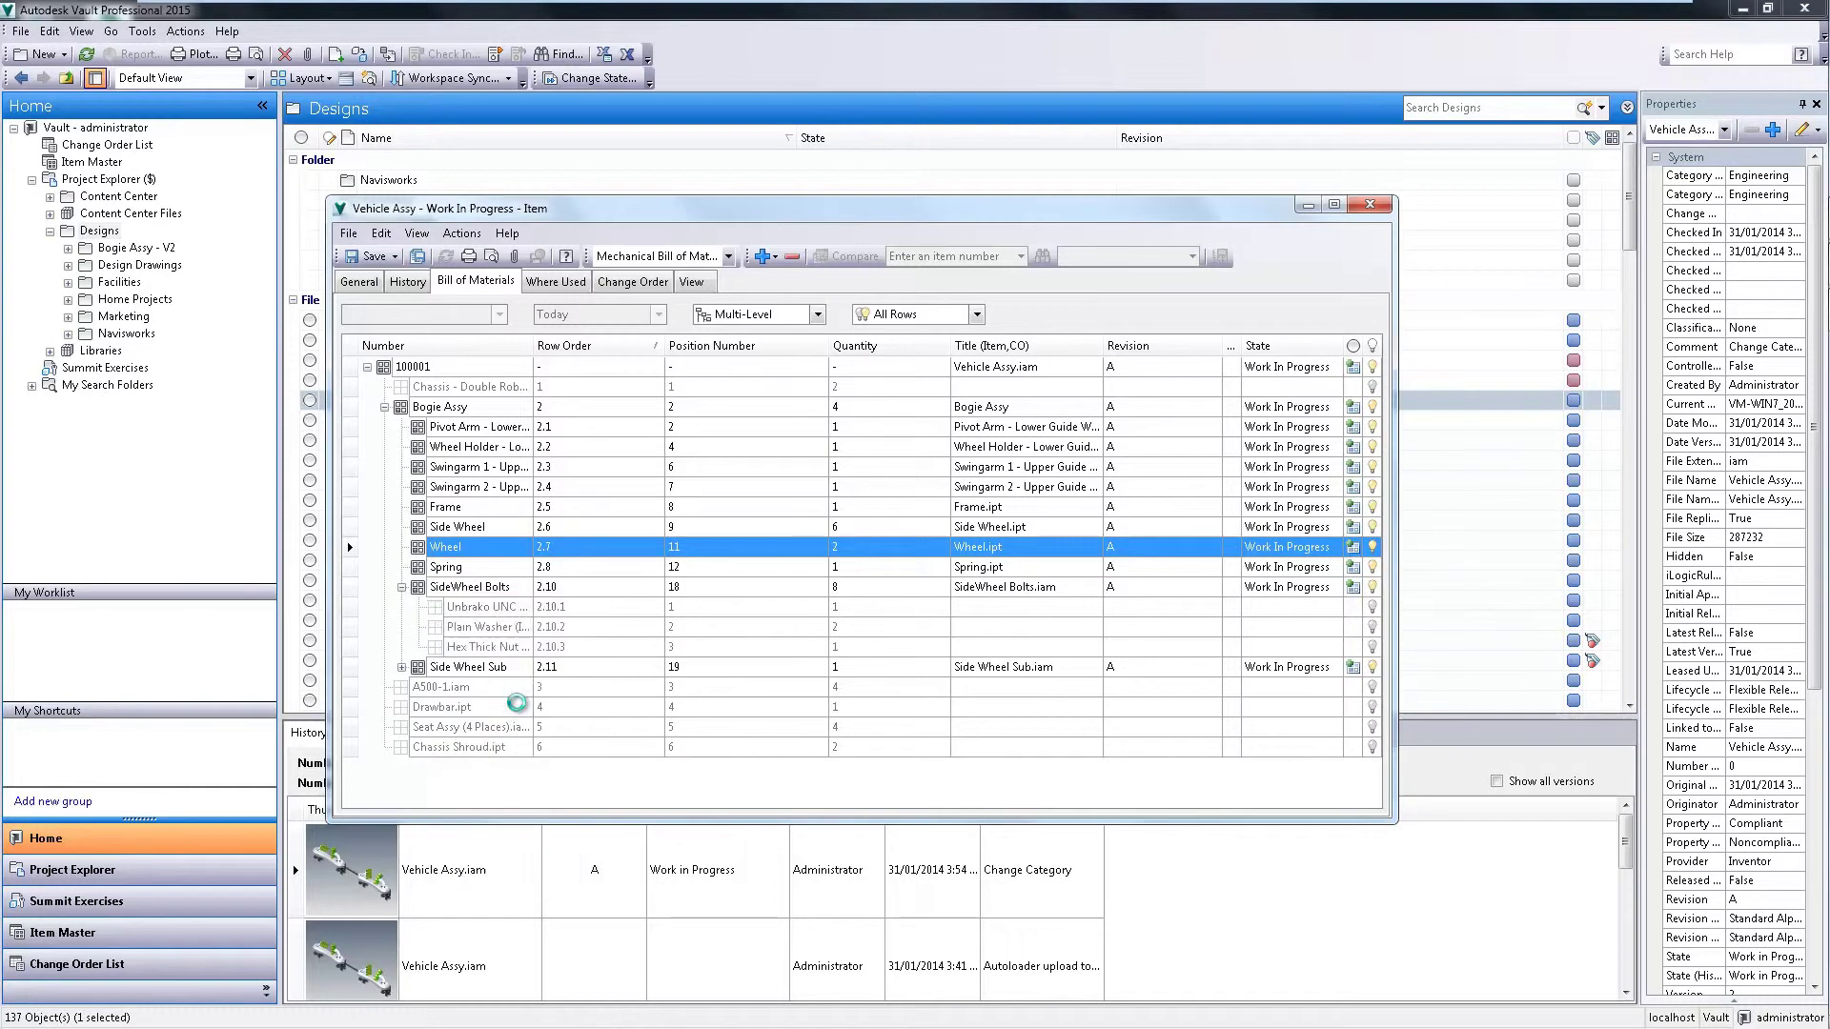
pyautogui.click(366, 257)
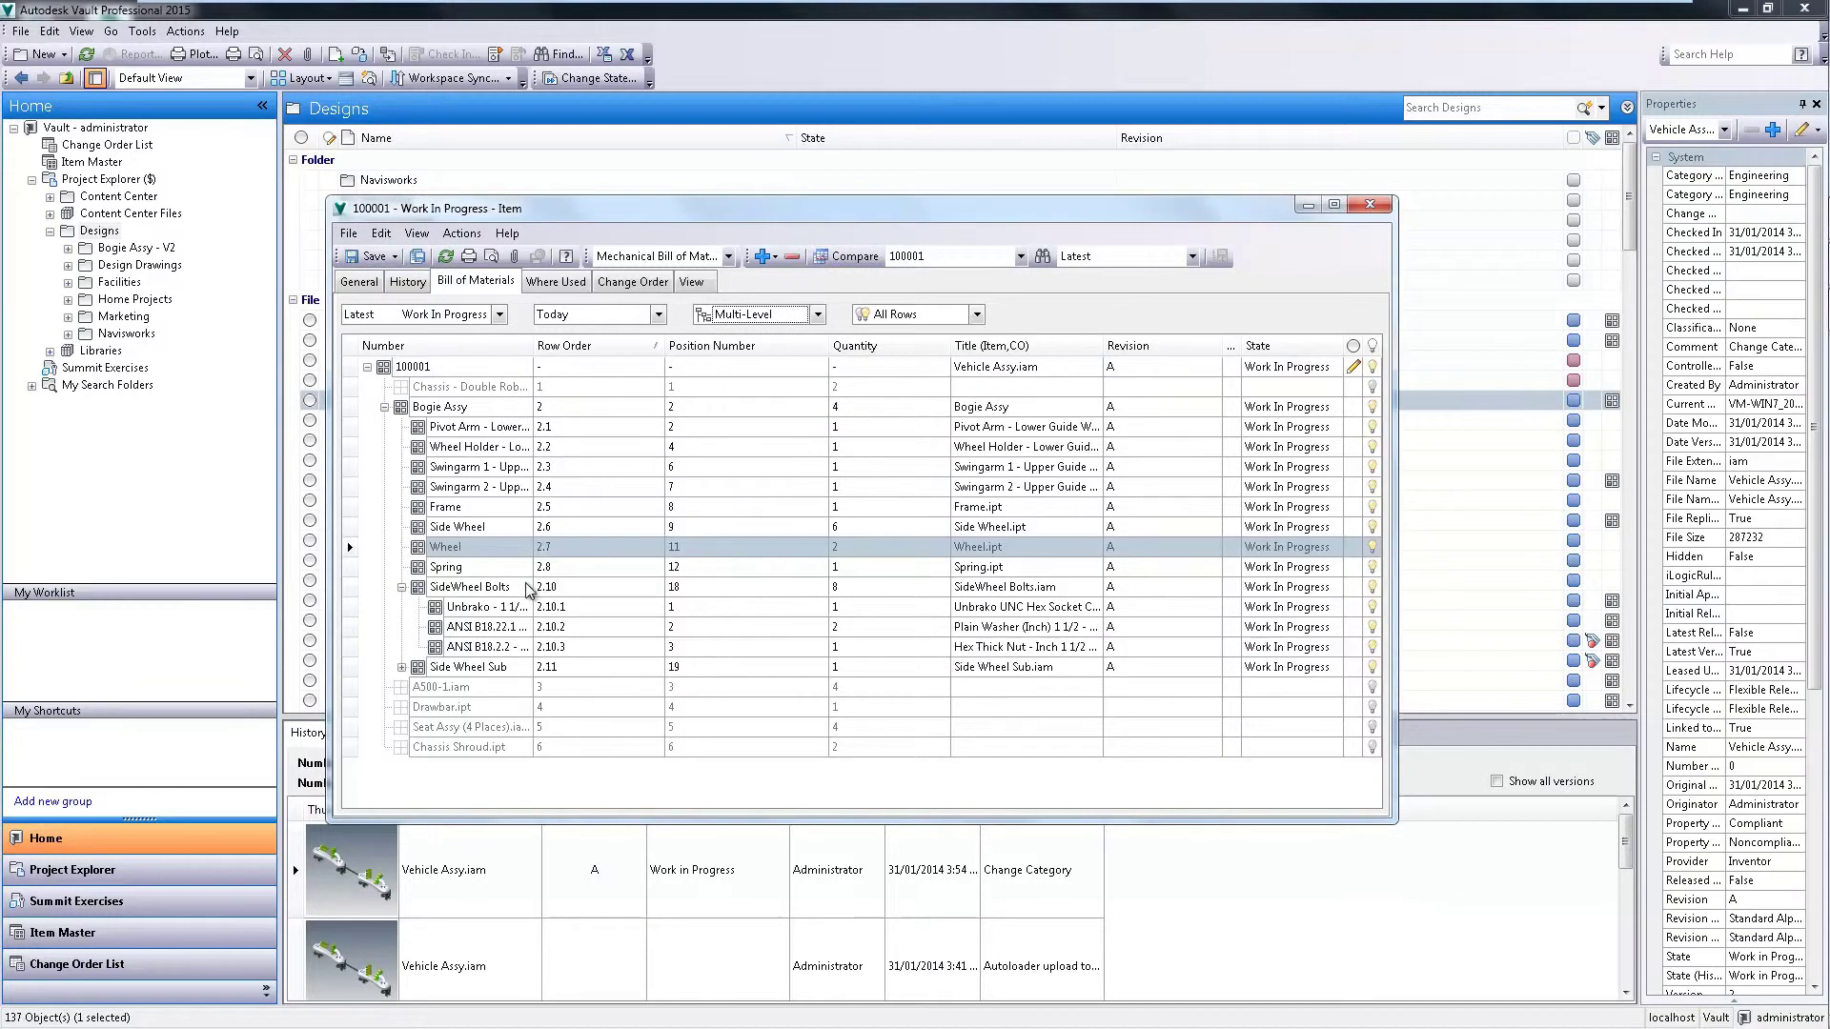
# Step: Set the Hex Thick Nut quantity to 2 and move Frame up to row 2.3
pyautogui.click(350, 627)
pyautogui.click(835, 647)
pyautogui.write('2')
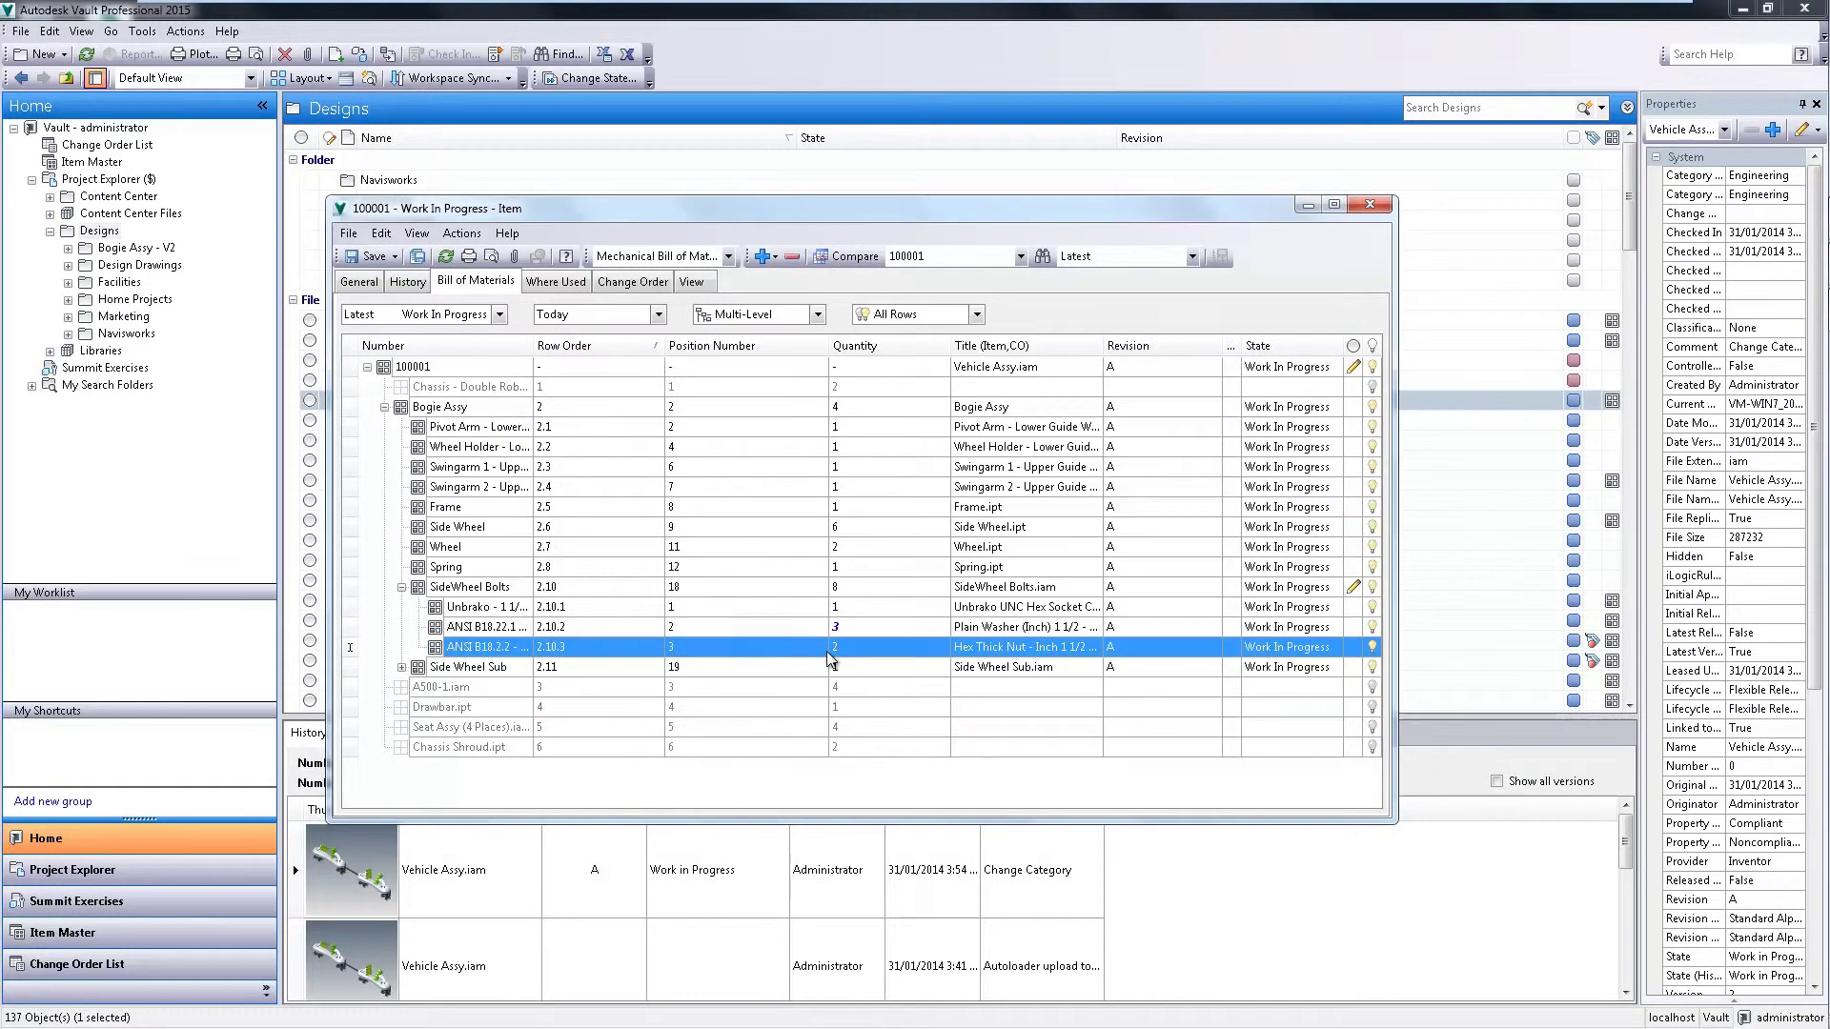
pyautogui.click(510, 508)
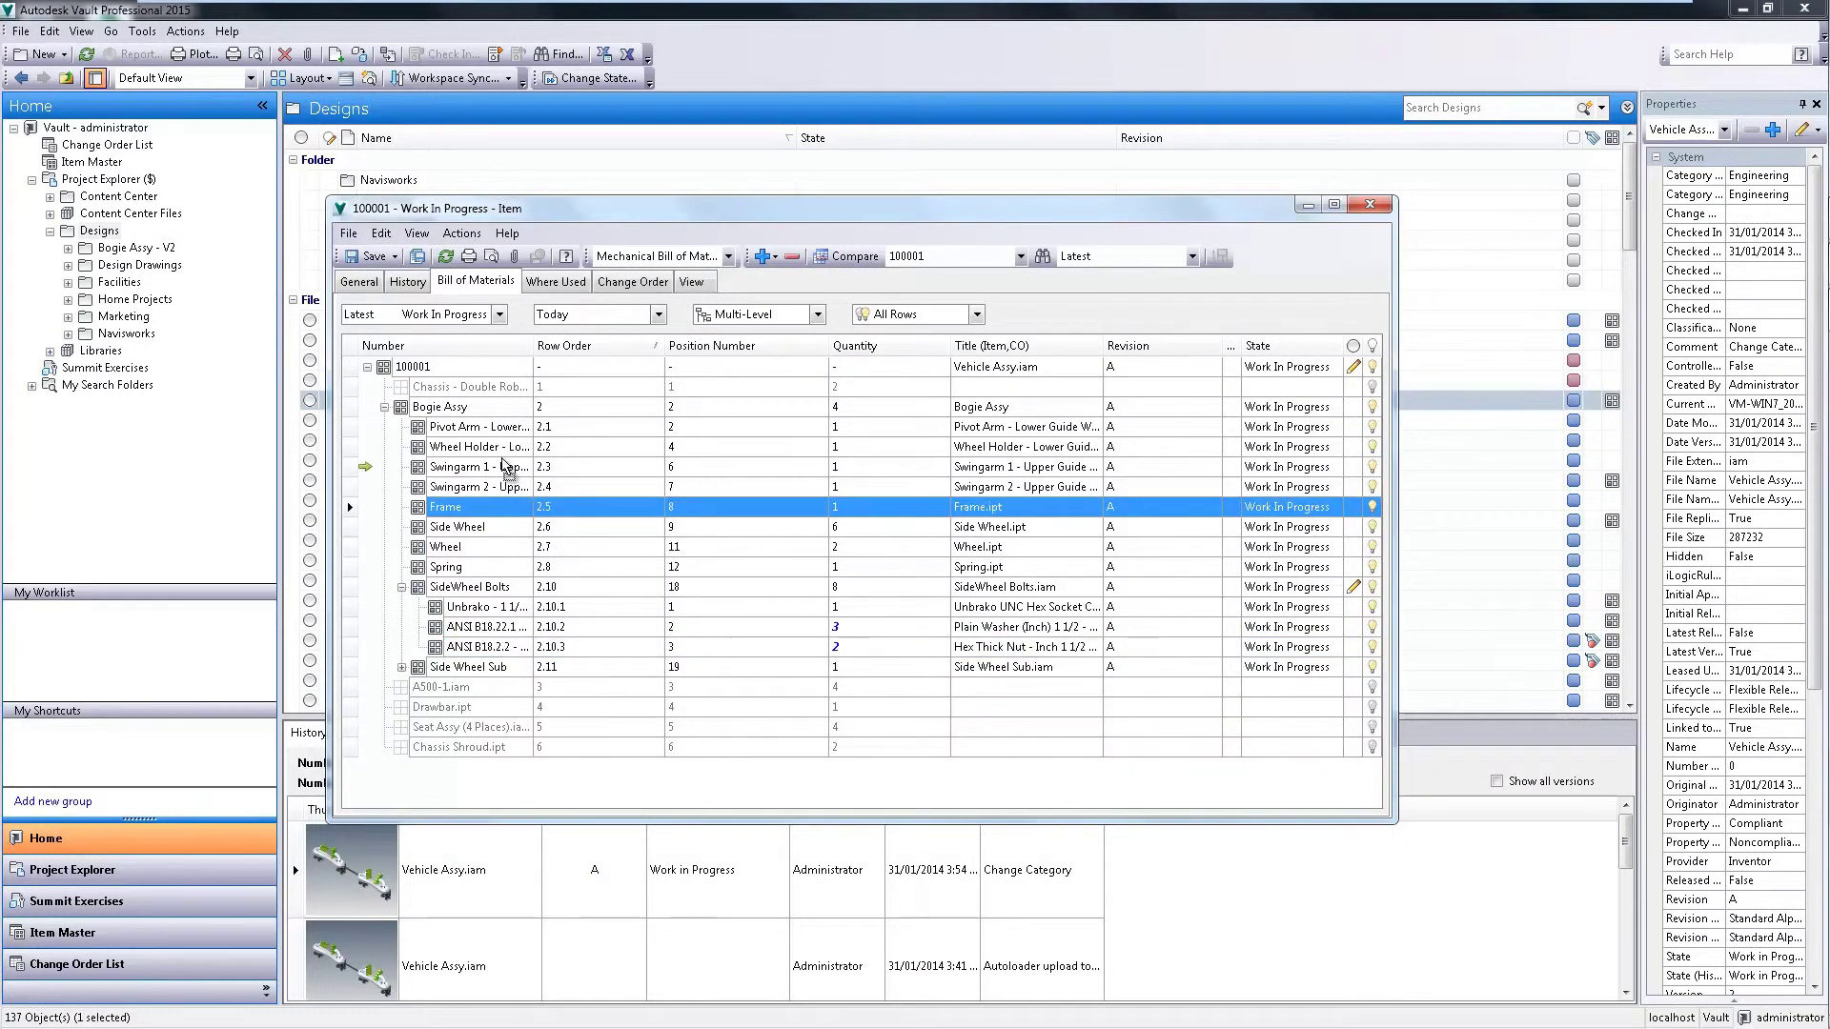
pyautogui.moveTo(509, 517); pyautogui.dragTo(510, 470)
pyautogui.click(432, 371)
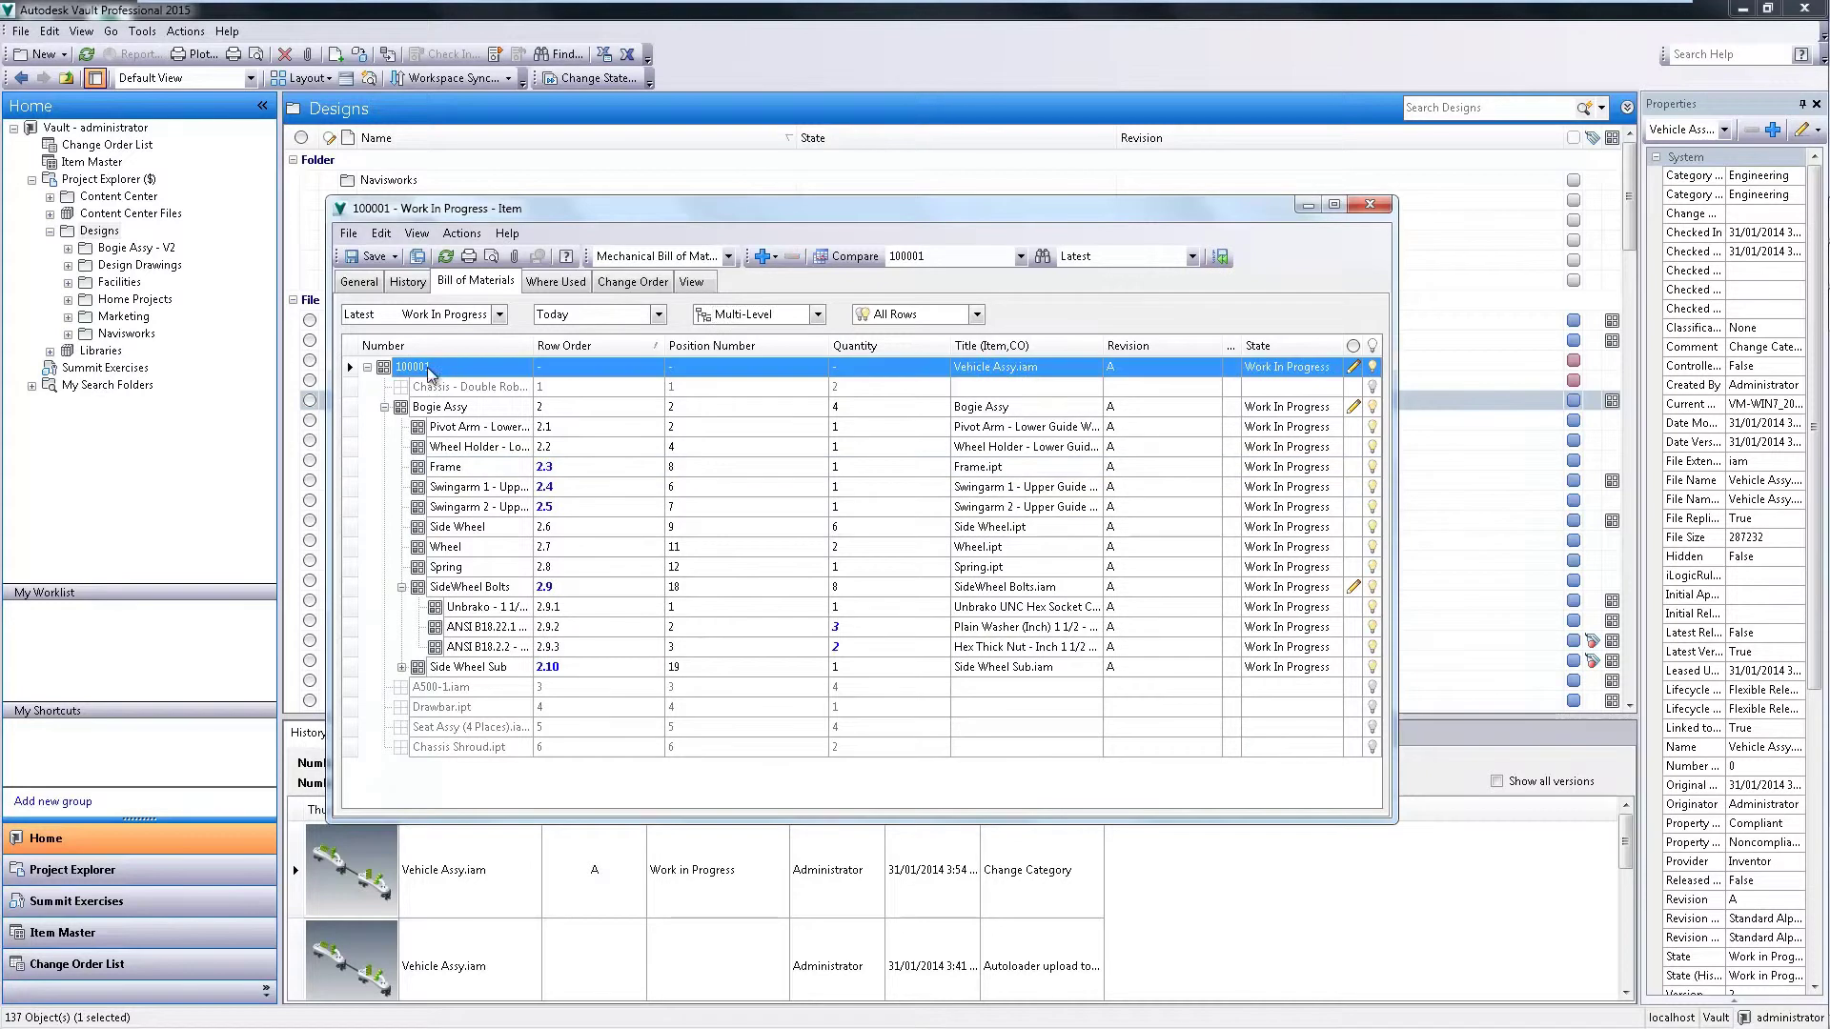
pyautogui.click(772, 259)
# Step: Add a new item row 100002 and open it in its own window
pyautogui.click(819, 281)
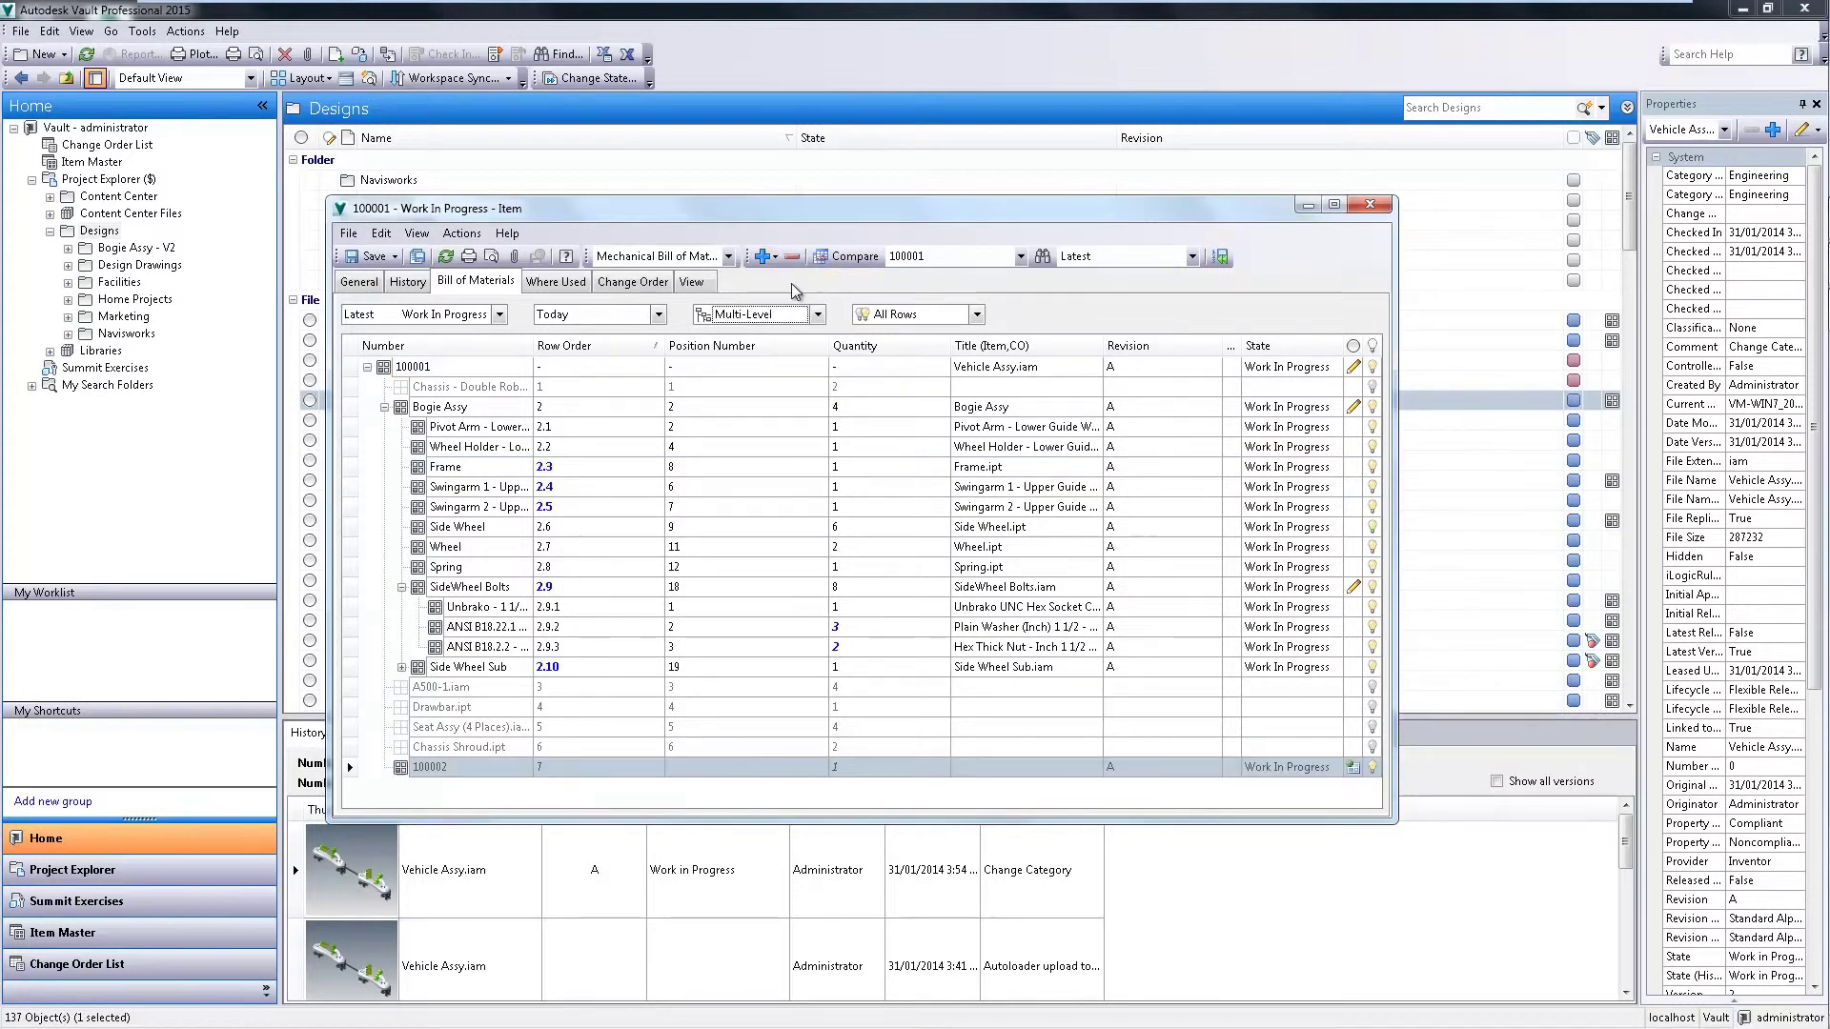
pyautogui.click(610, 761)
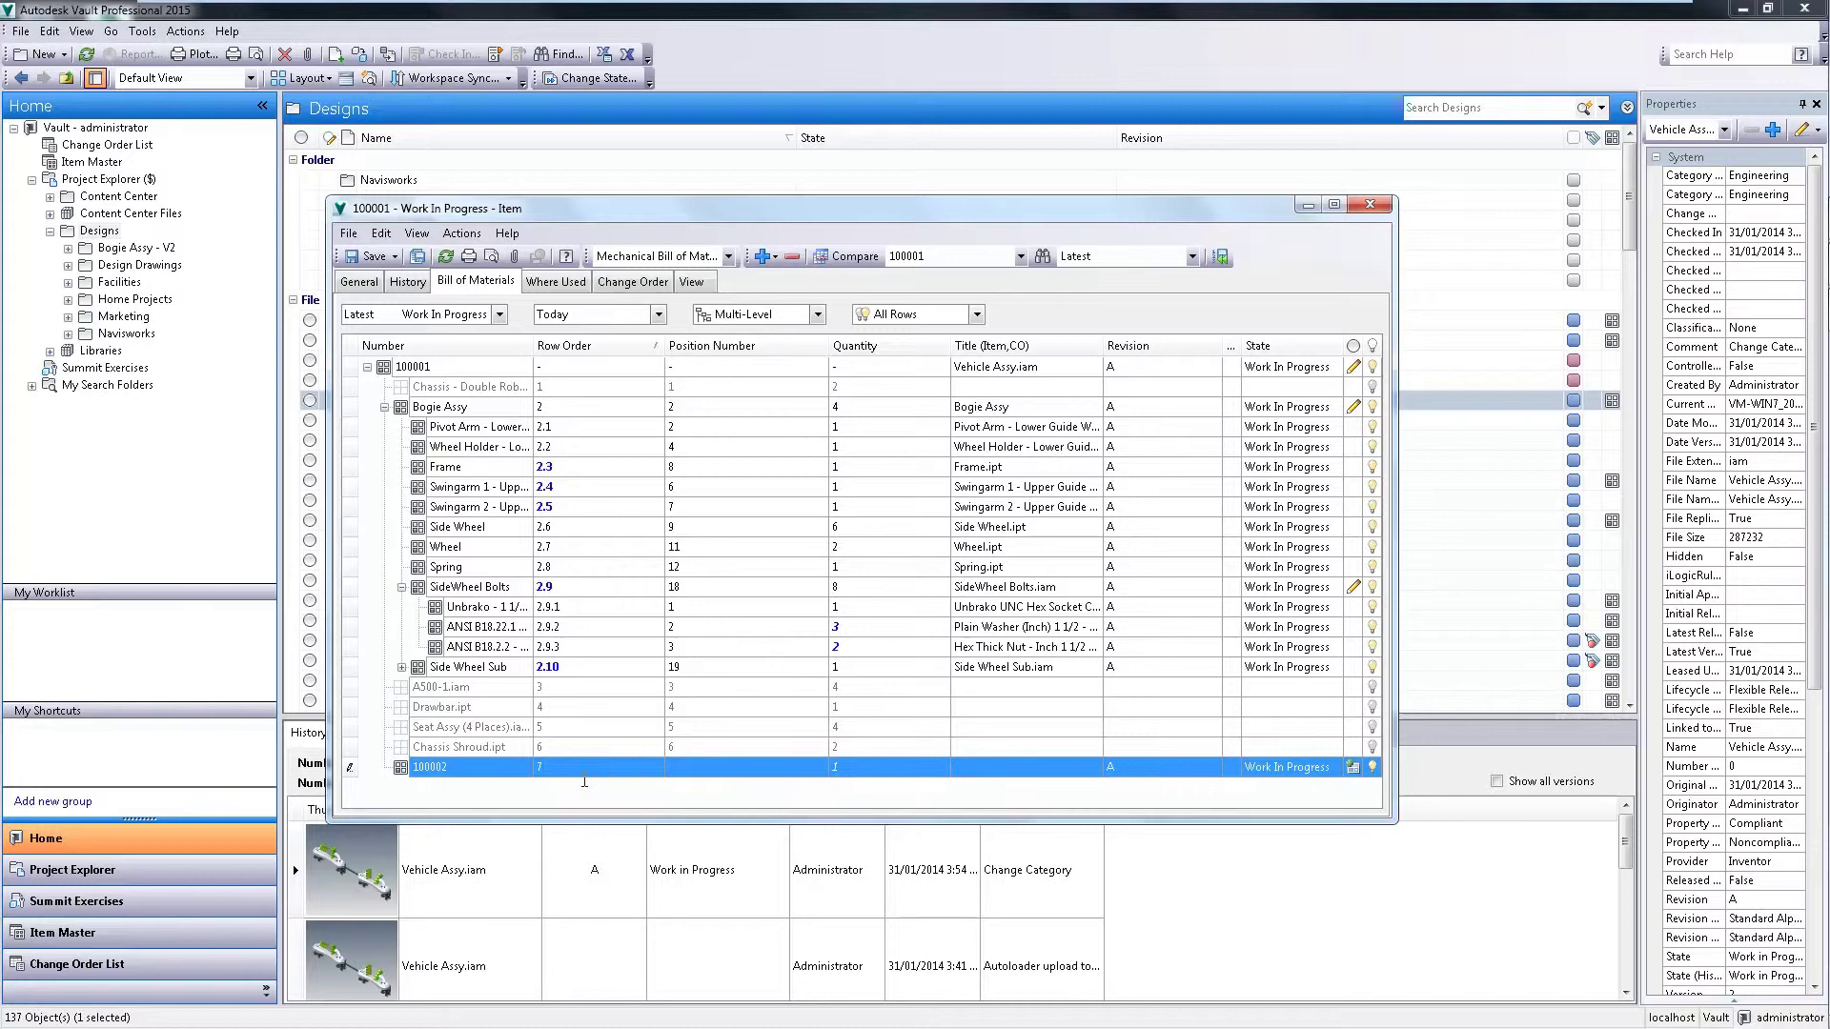
pyautogui.rightClick(495, 769)
pyautogui.click(545, 590)
# Step: Save item 100001, make item 100002 editable, and close the 100001 window
pyautogui.moveTo(544, 136); pyautogui.dragTo(1000, 322)
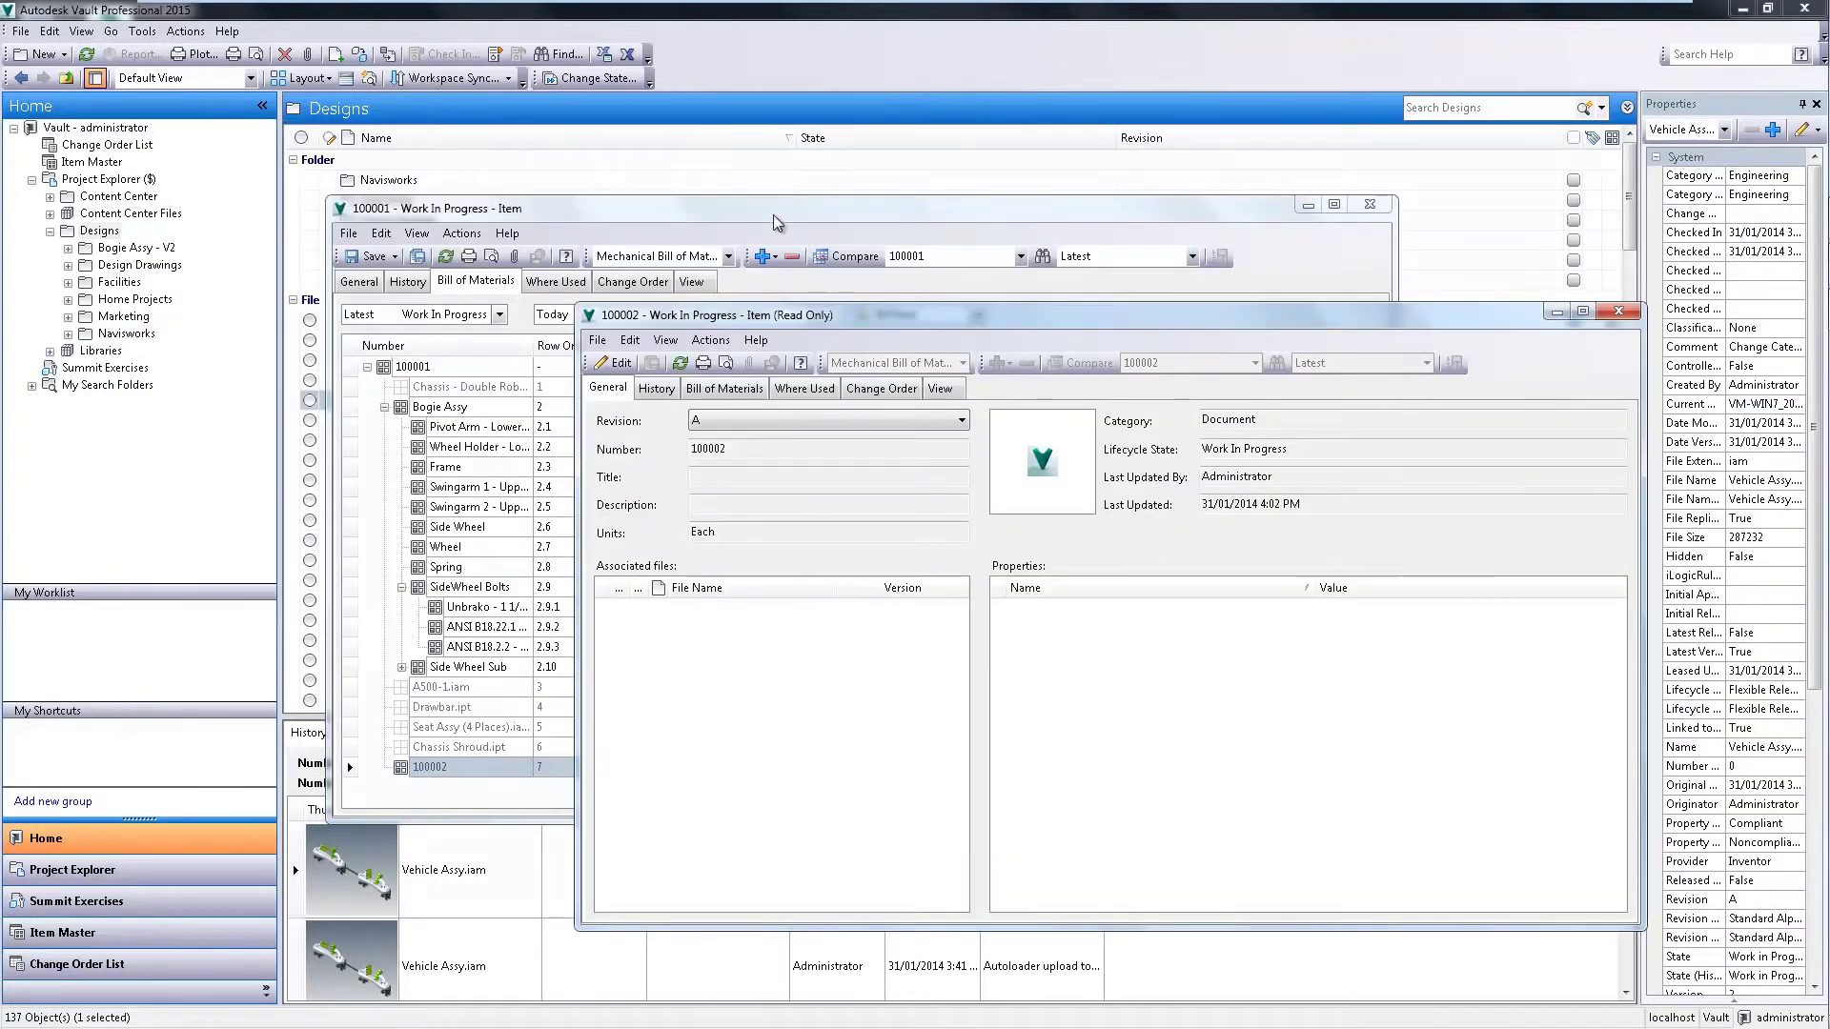
pyautogui.moveTo(765, 213); pyautogui.dragTo(557, 132)
pyautogui.click(144, 153)
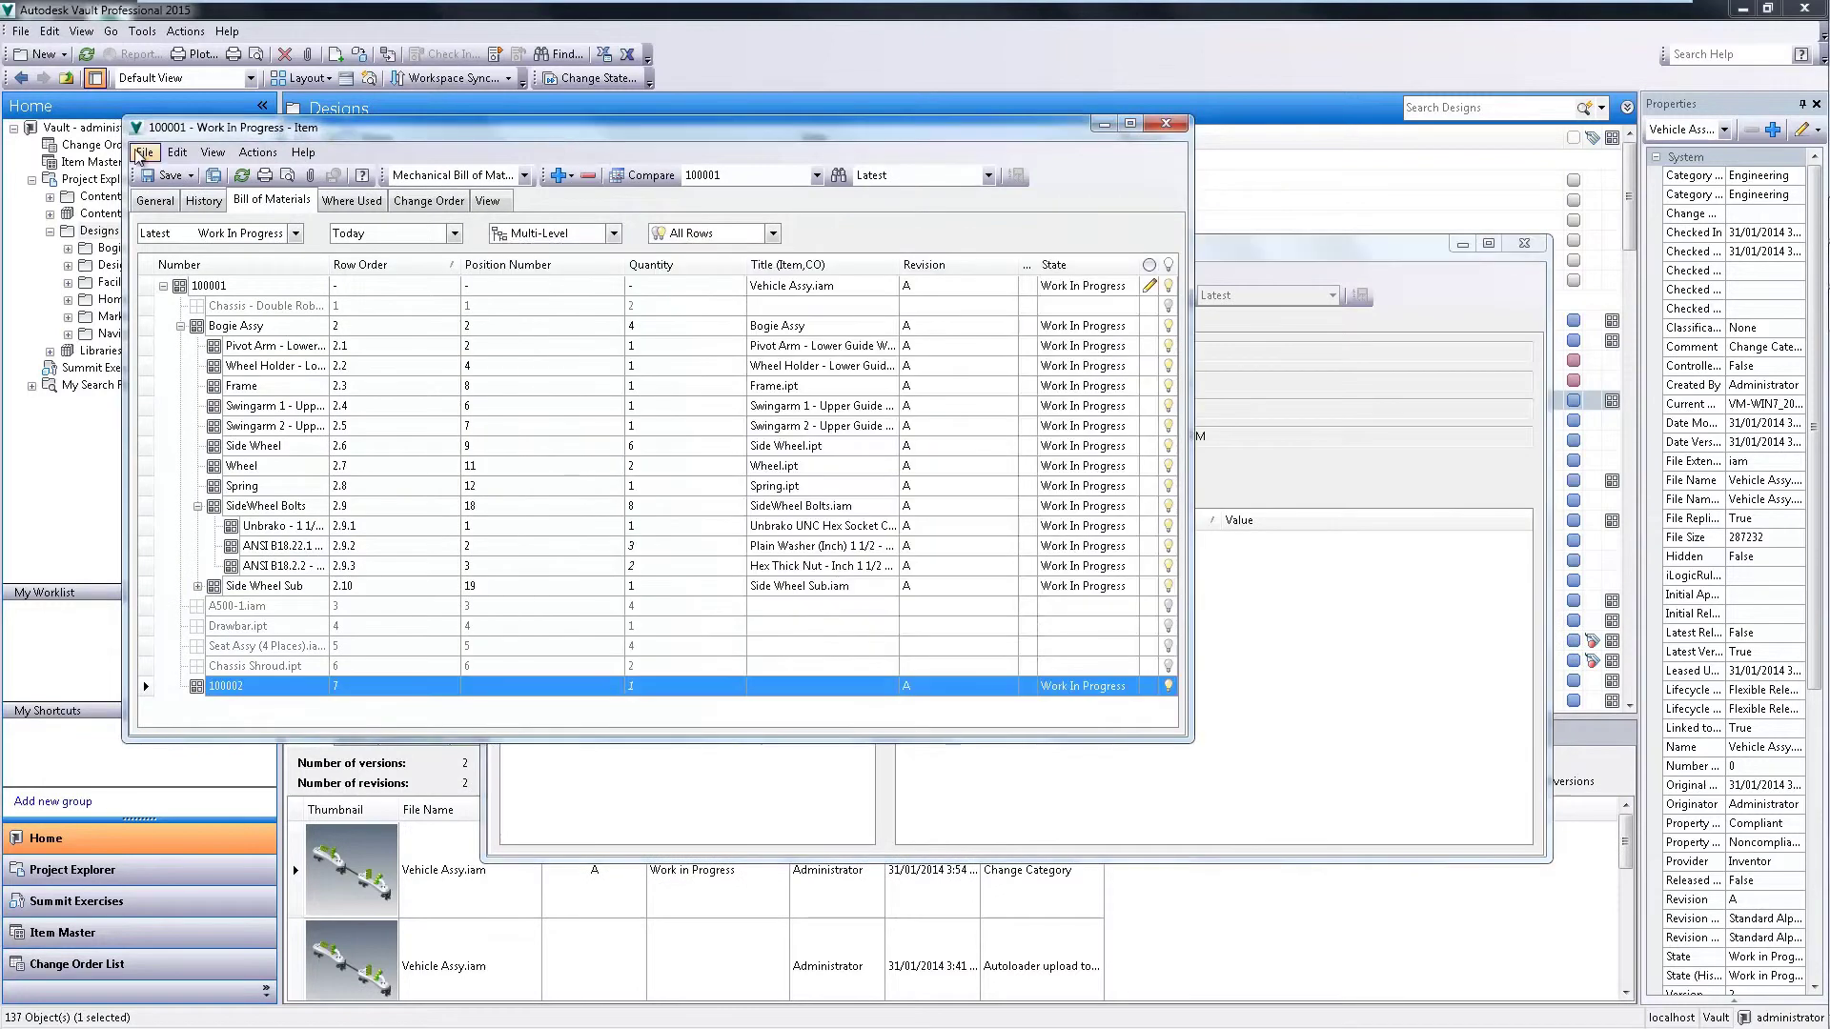
pyautogui.click(179, 193)
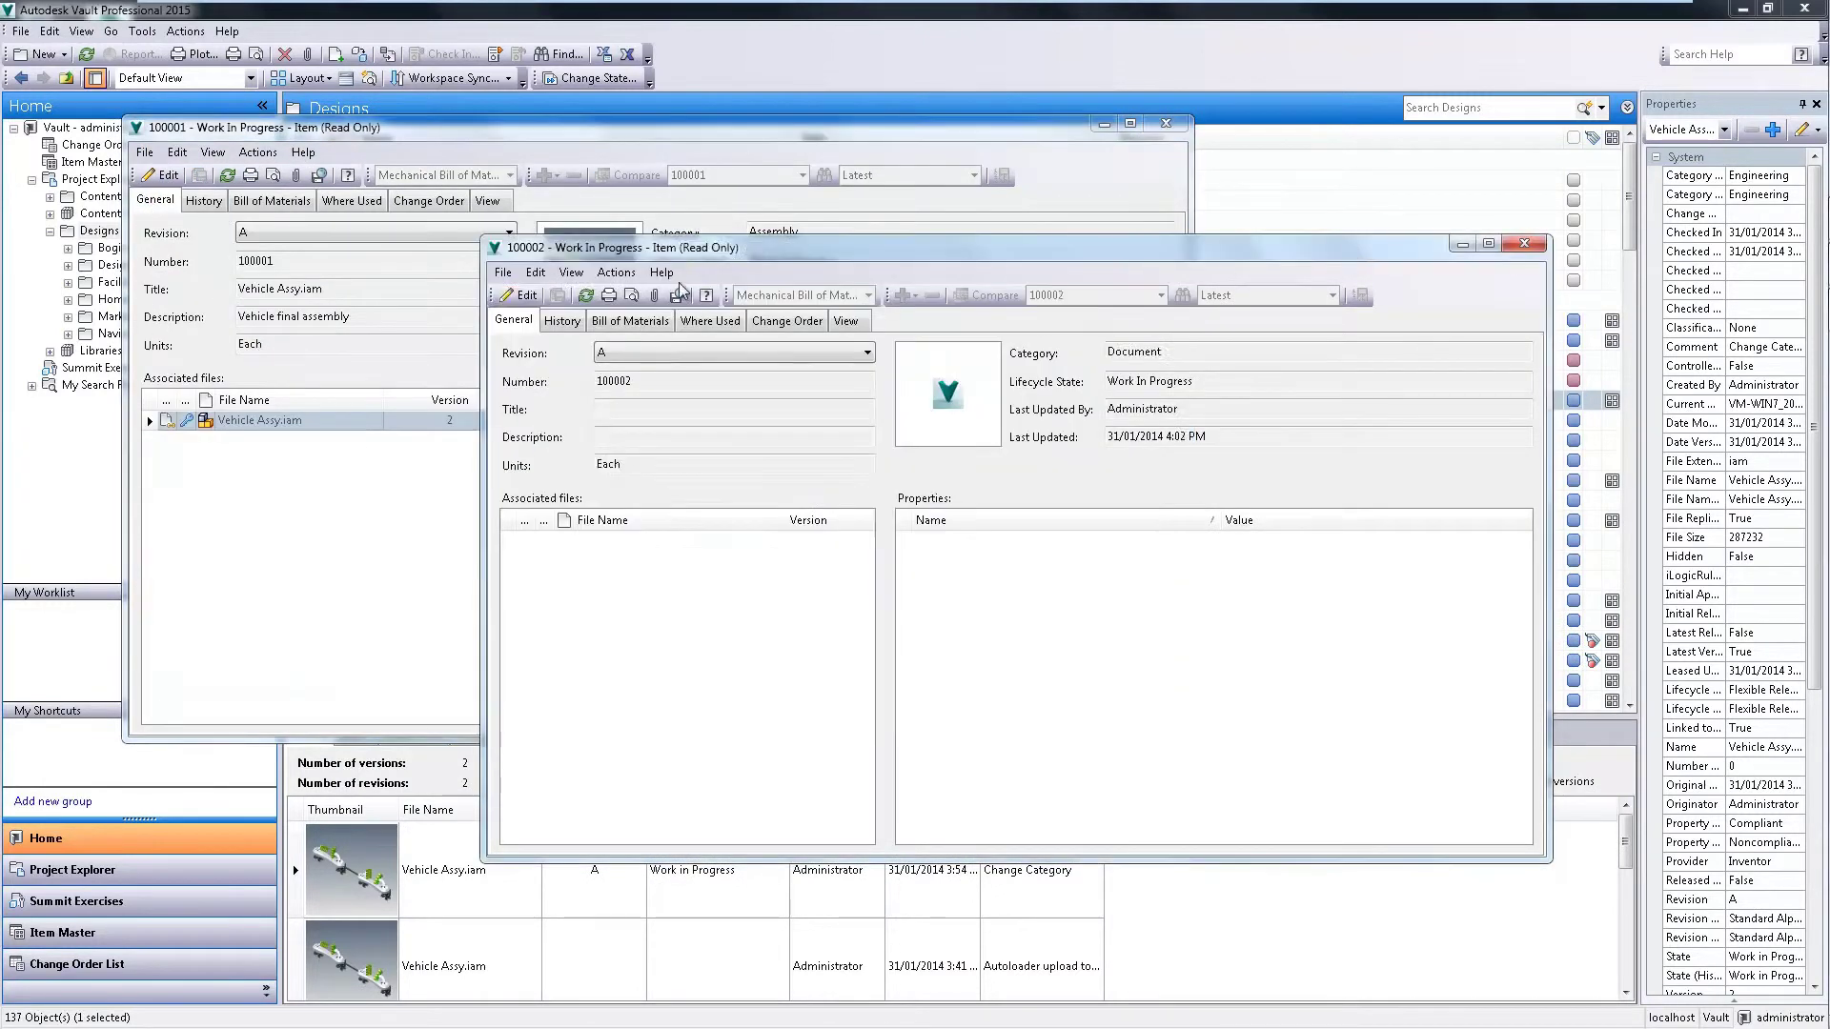
pyautogui.click(517, 295)
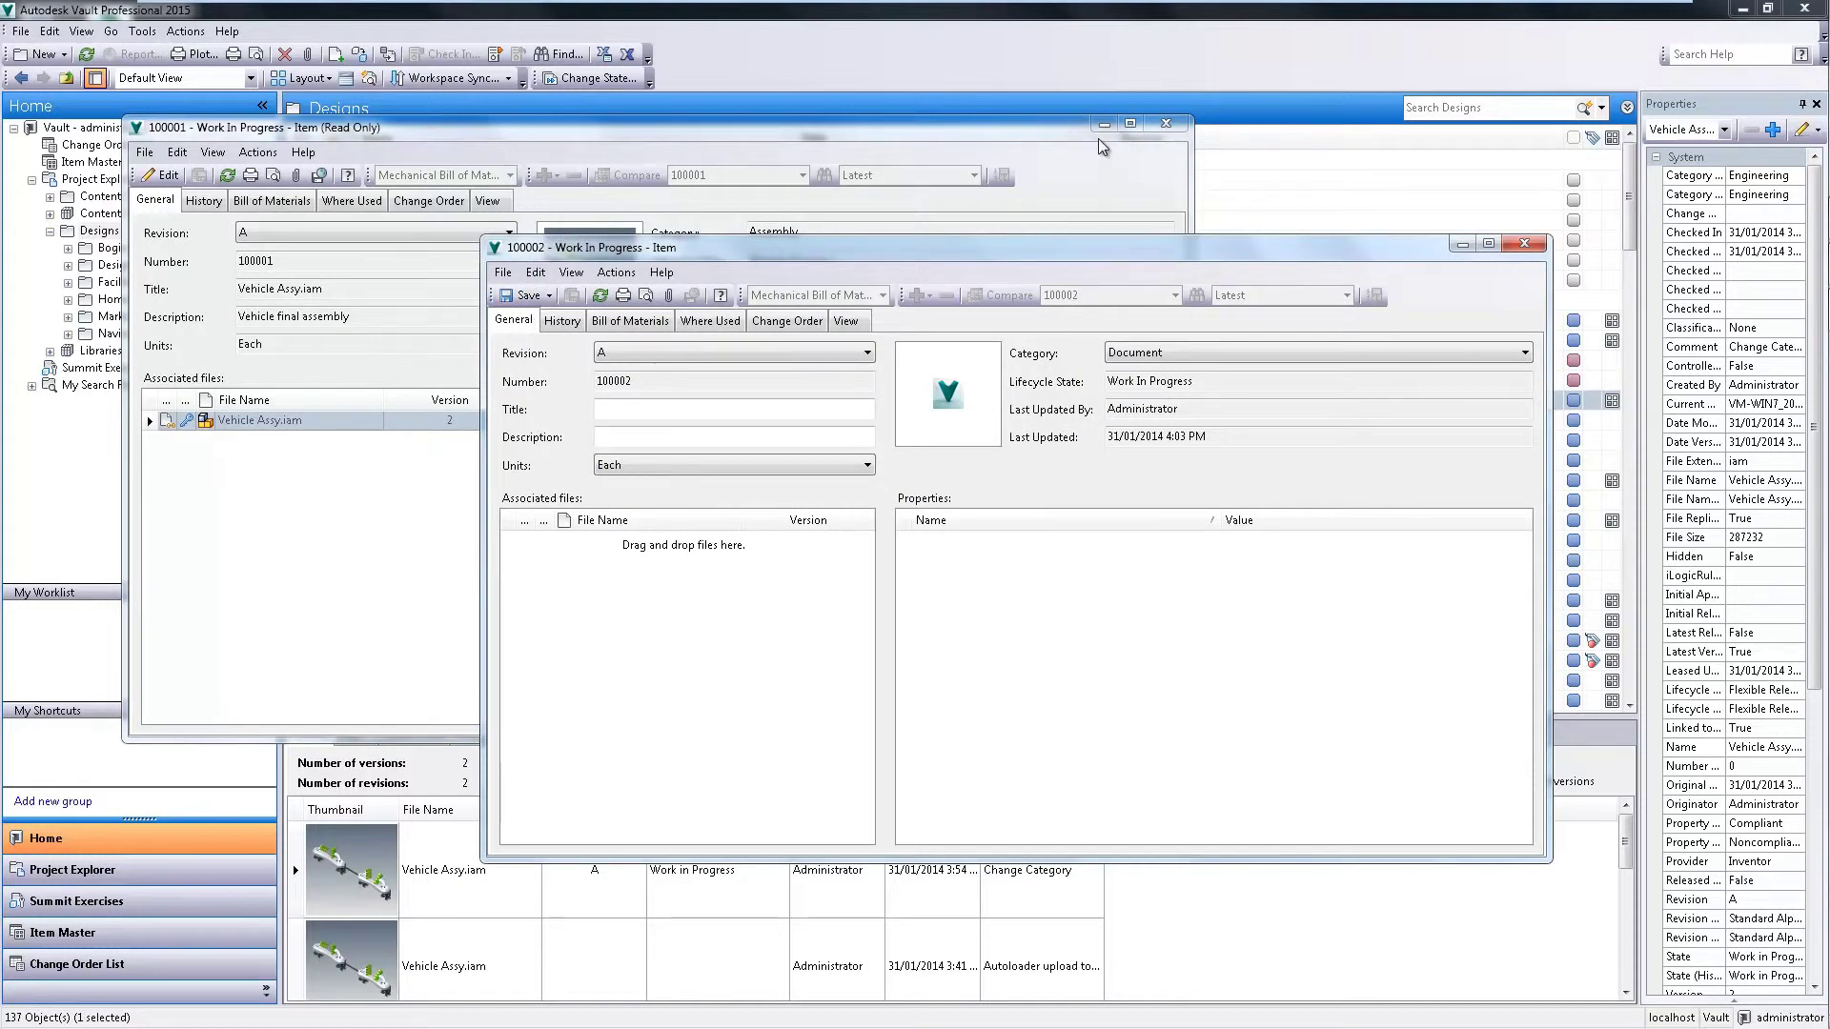
pyautogui.click(1164, 125)
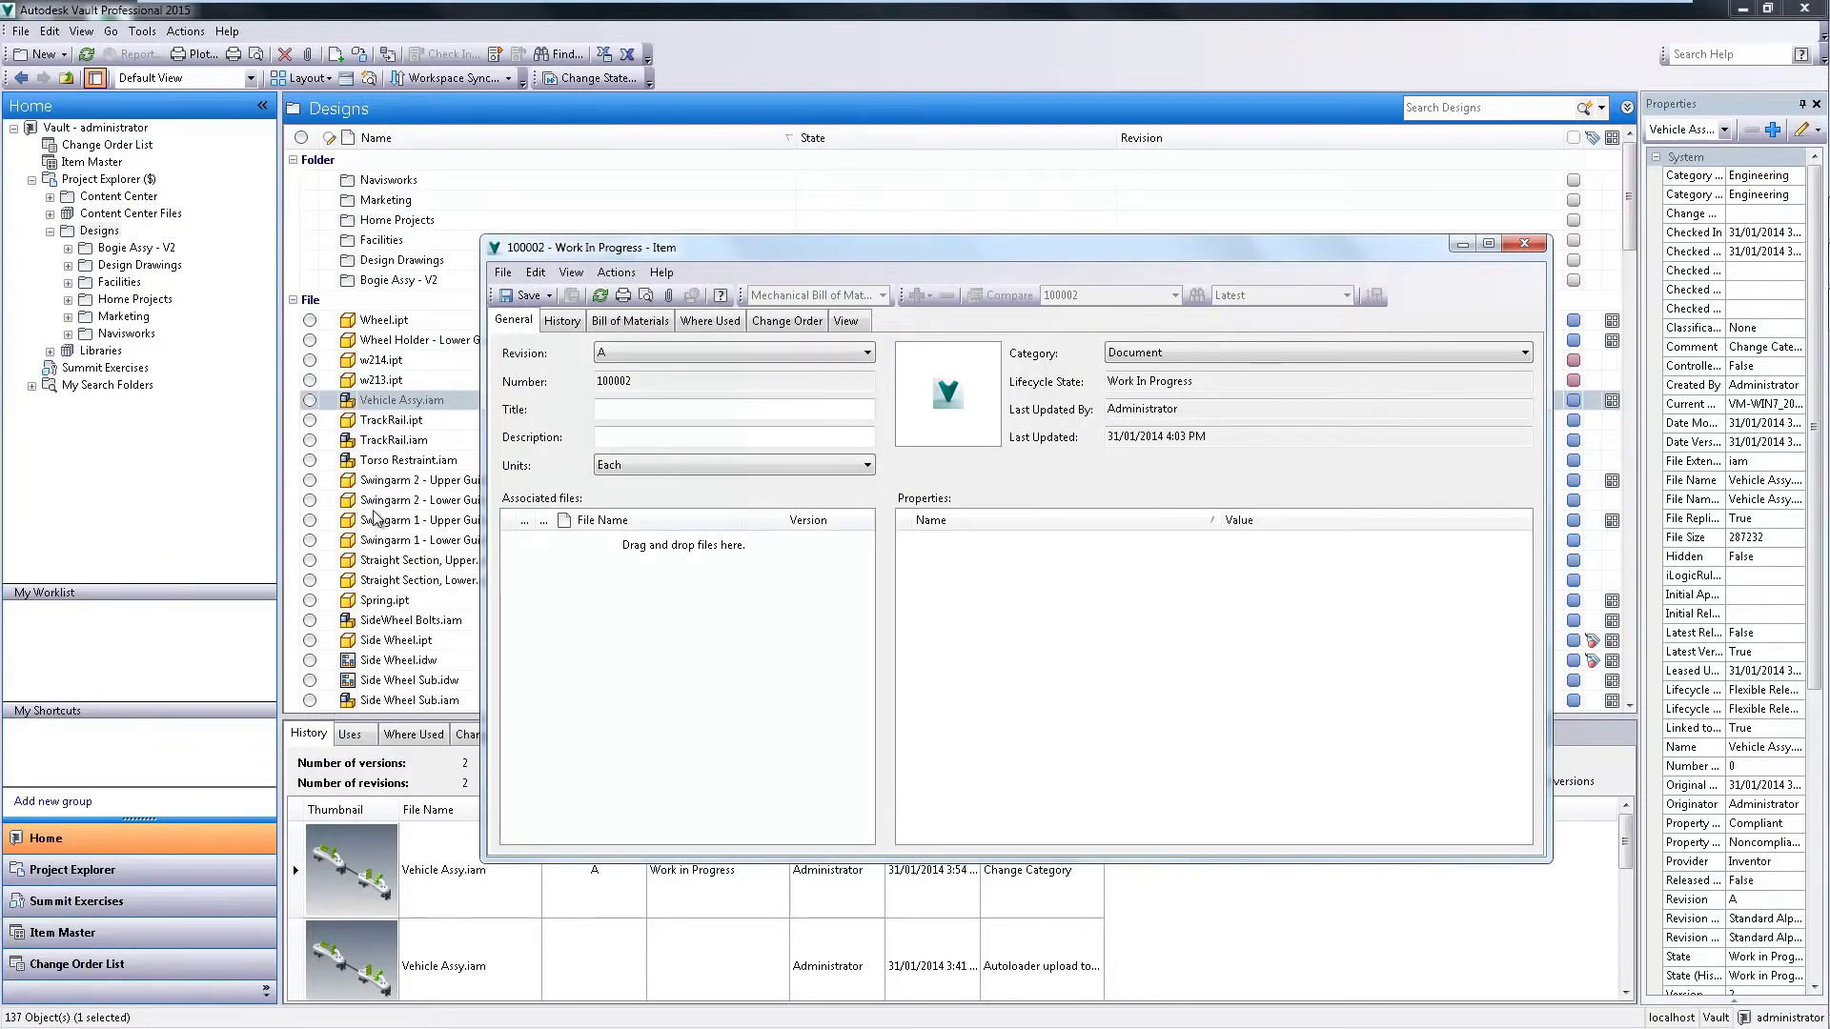
# Step: Attach Swingarm 2 - Lower Guide Wheel.ipt to item 100002, describe it 'Swing Arm', save and close
pyautogui.moveTo(369, 505); pyautogui.dragTo(1664, 386)
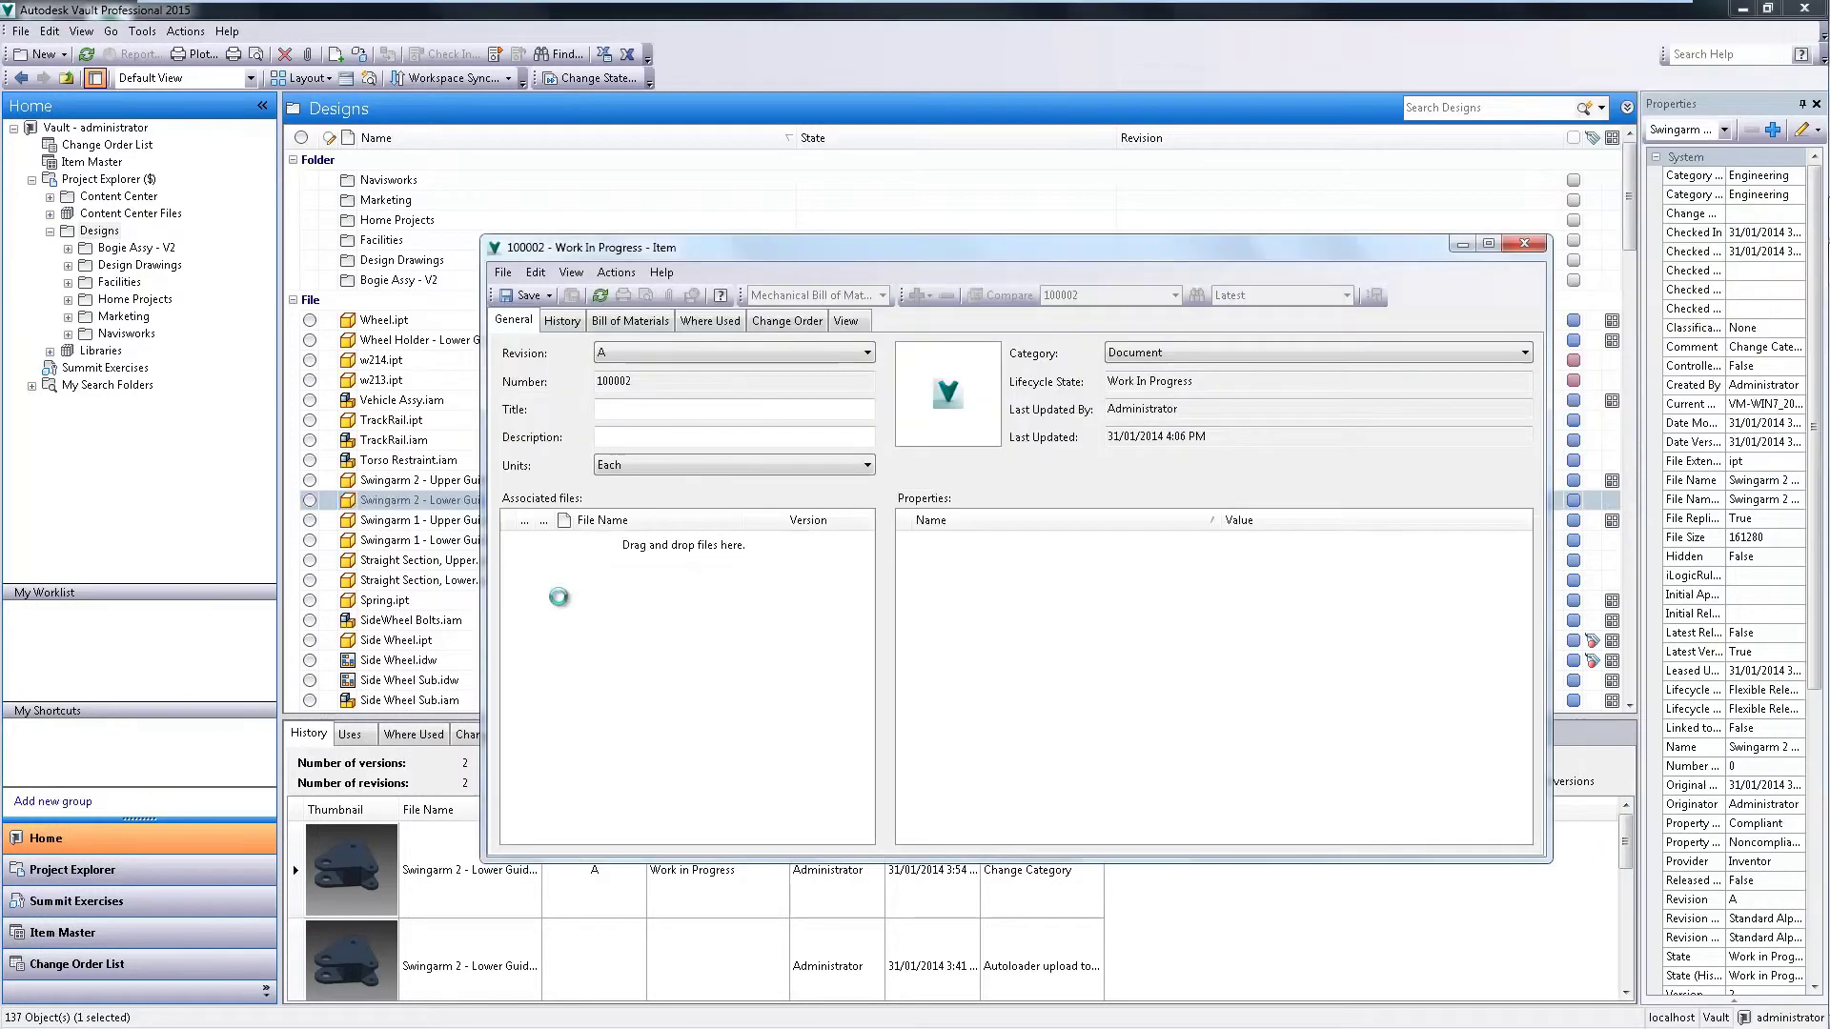
pyautogui.moveTo(1663, 390); pyautogui.dragTo(559, 597)
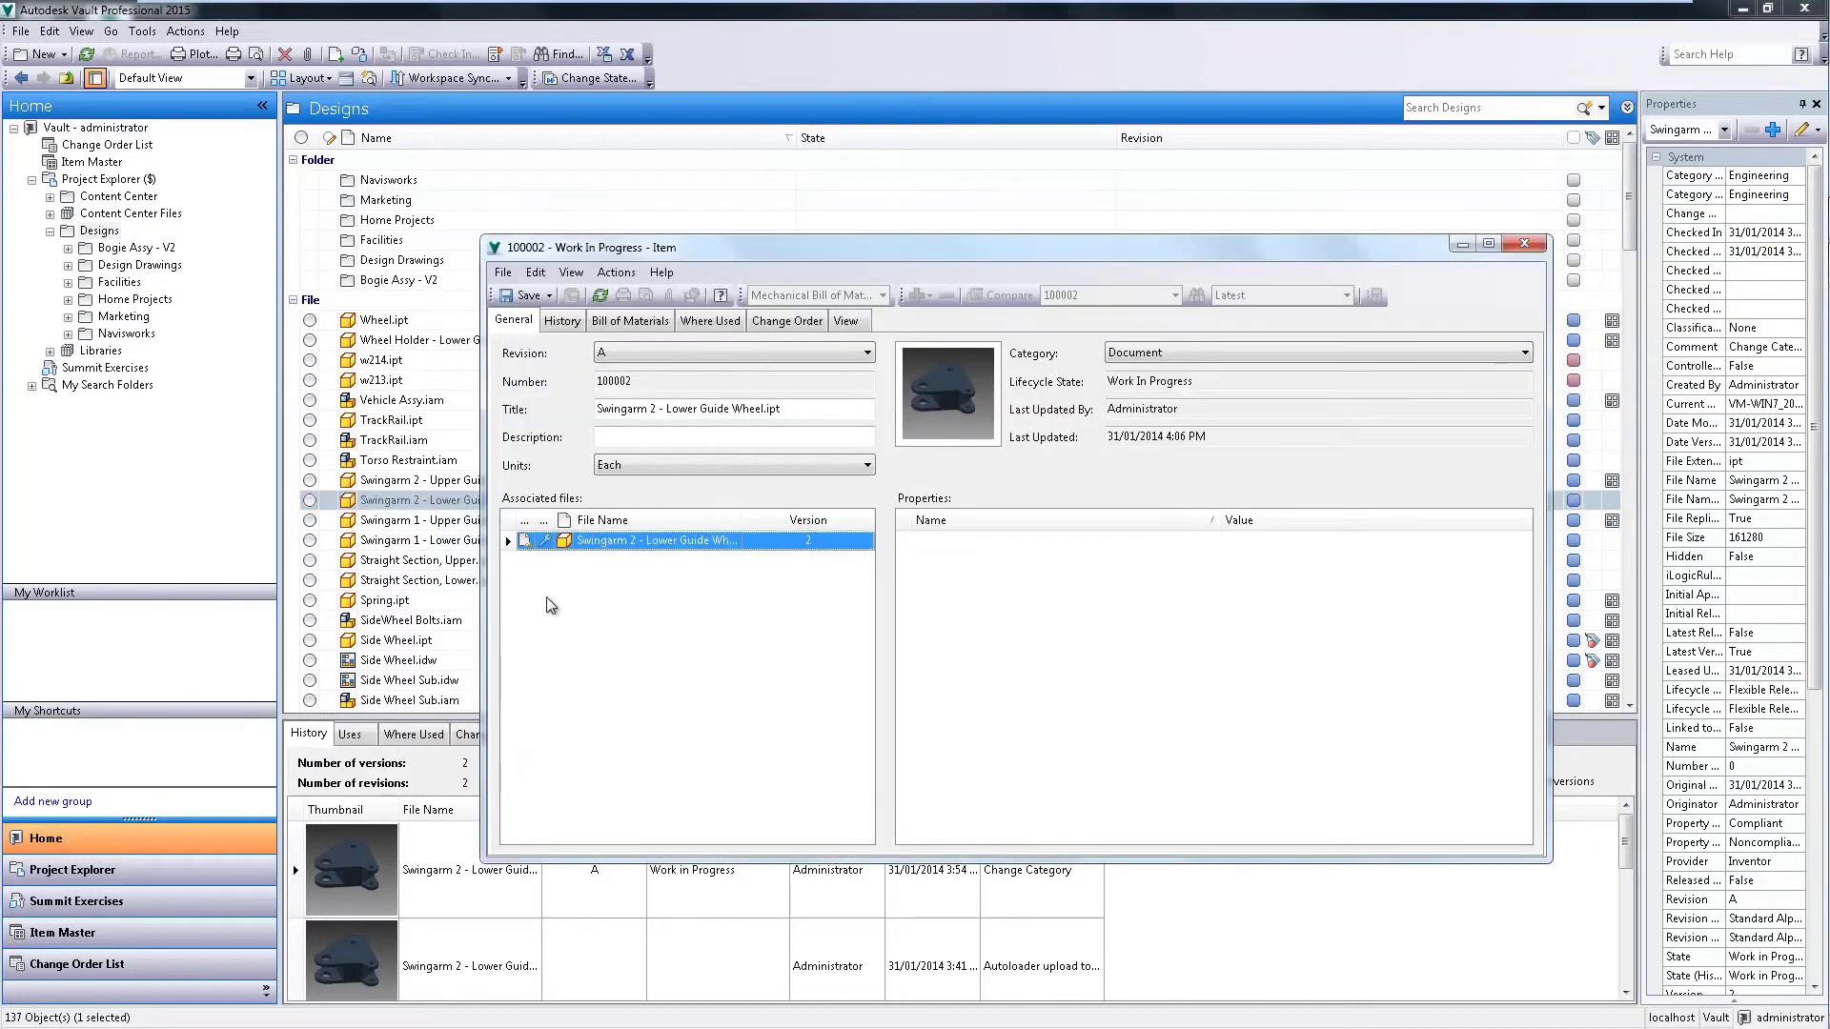
pyautogui.click(600, 437)
pyautogui.write('Swing Arm')
pyautogui.moveTo(643, 247); pyautogui.dragTo(546, 217)
pyautogui.click(449, 266)
pyautogui.click(464, 312)
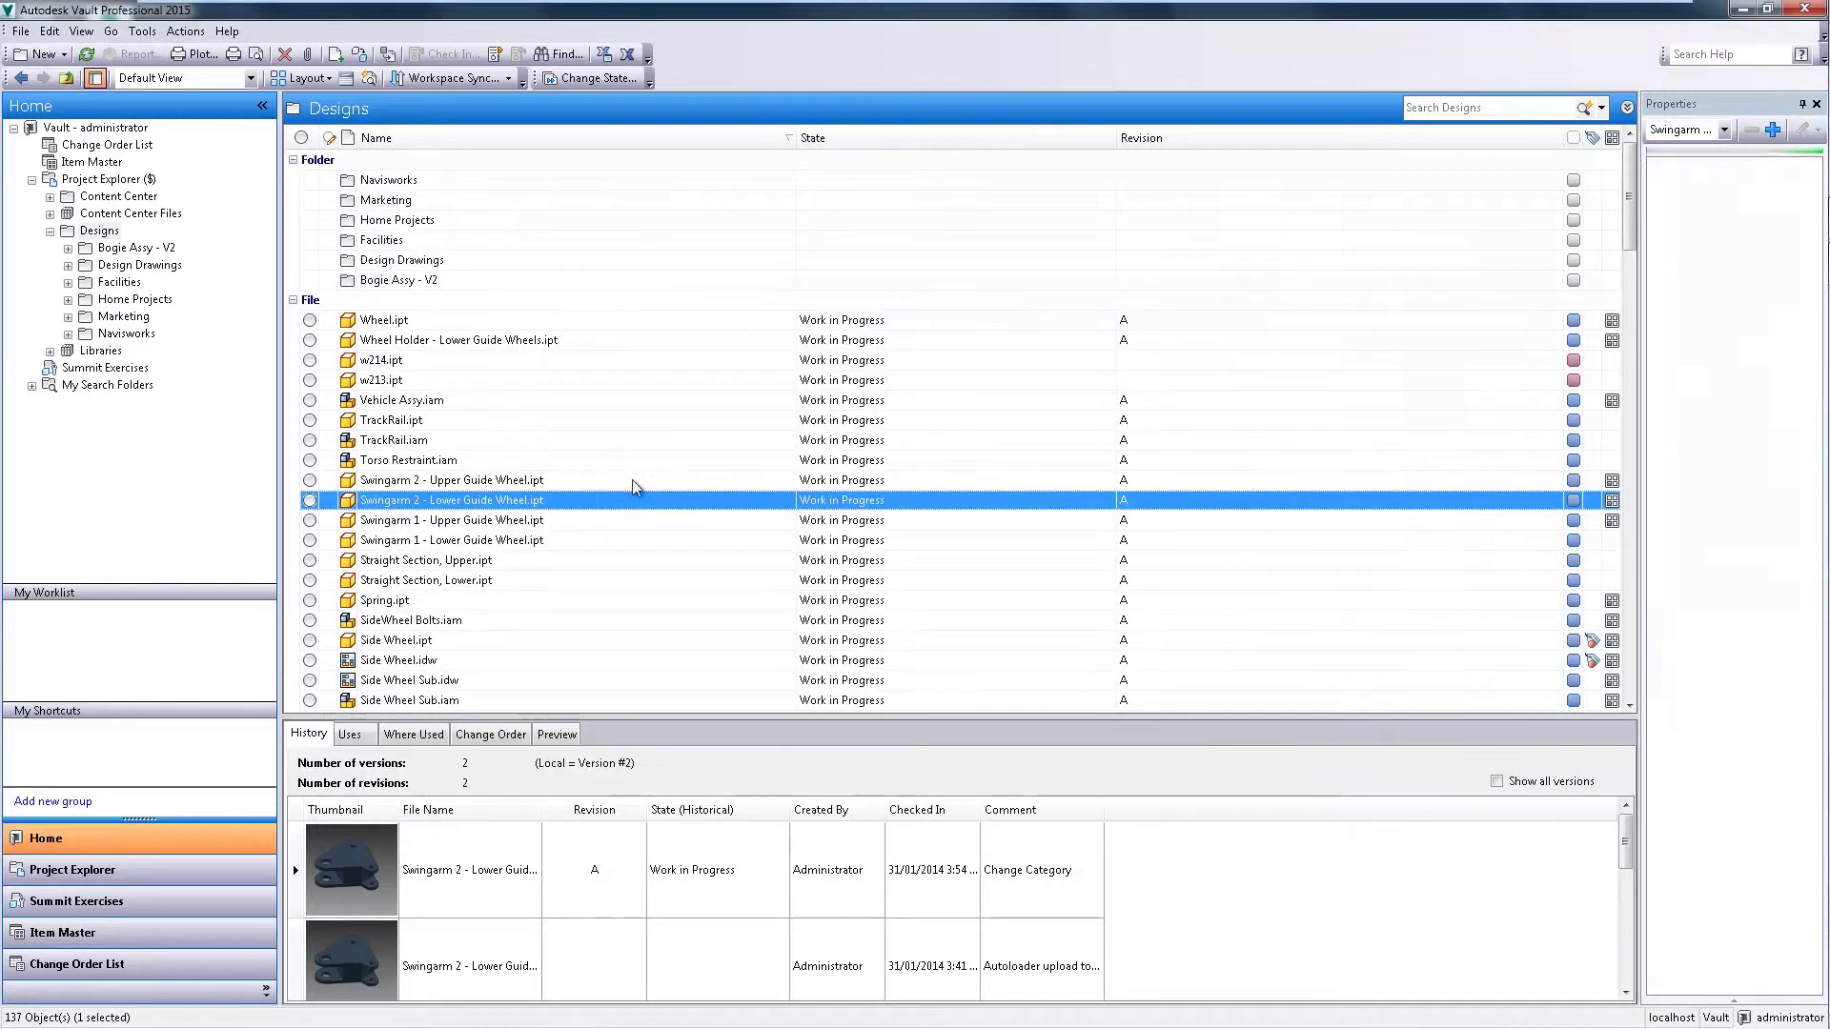
# Step: Show item 100001's bill of materials listing 100002 and open the All Rows filter dropdown
pyautogui.click(1741, 323)
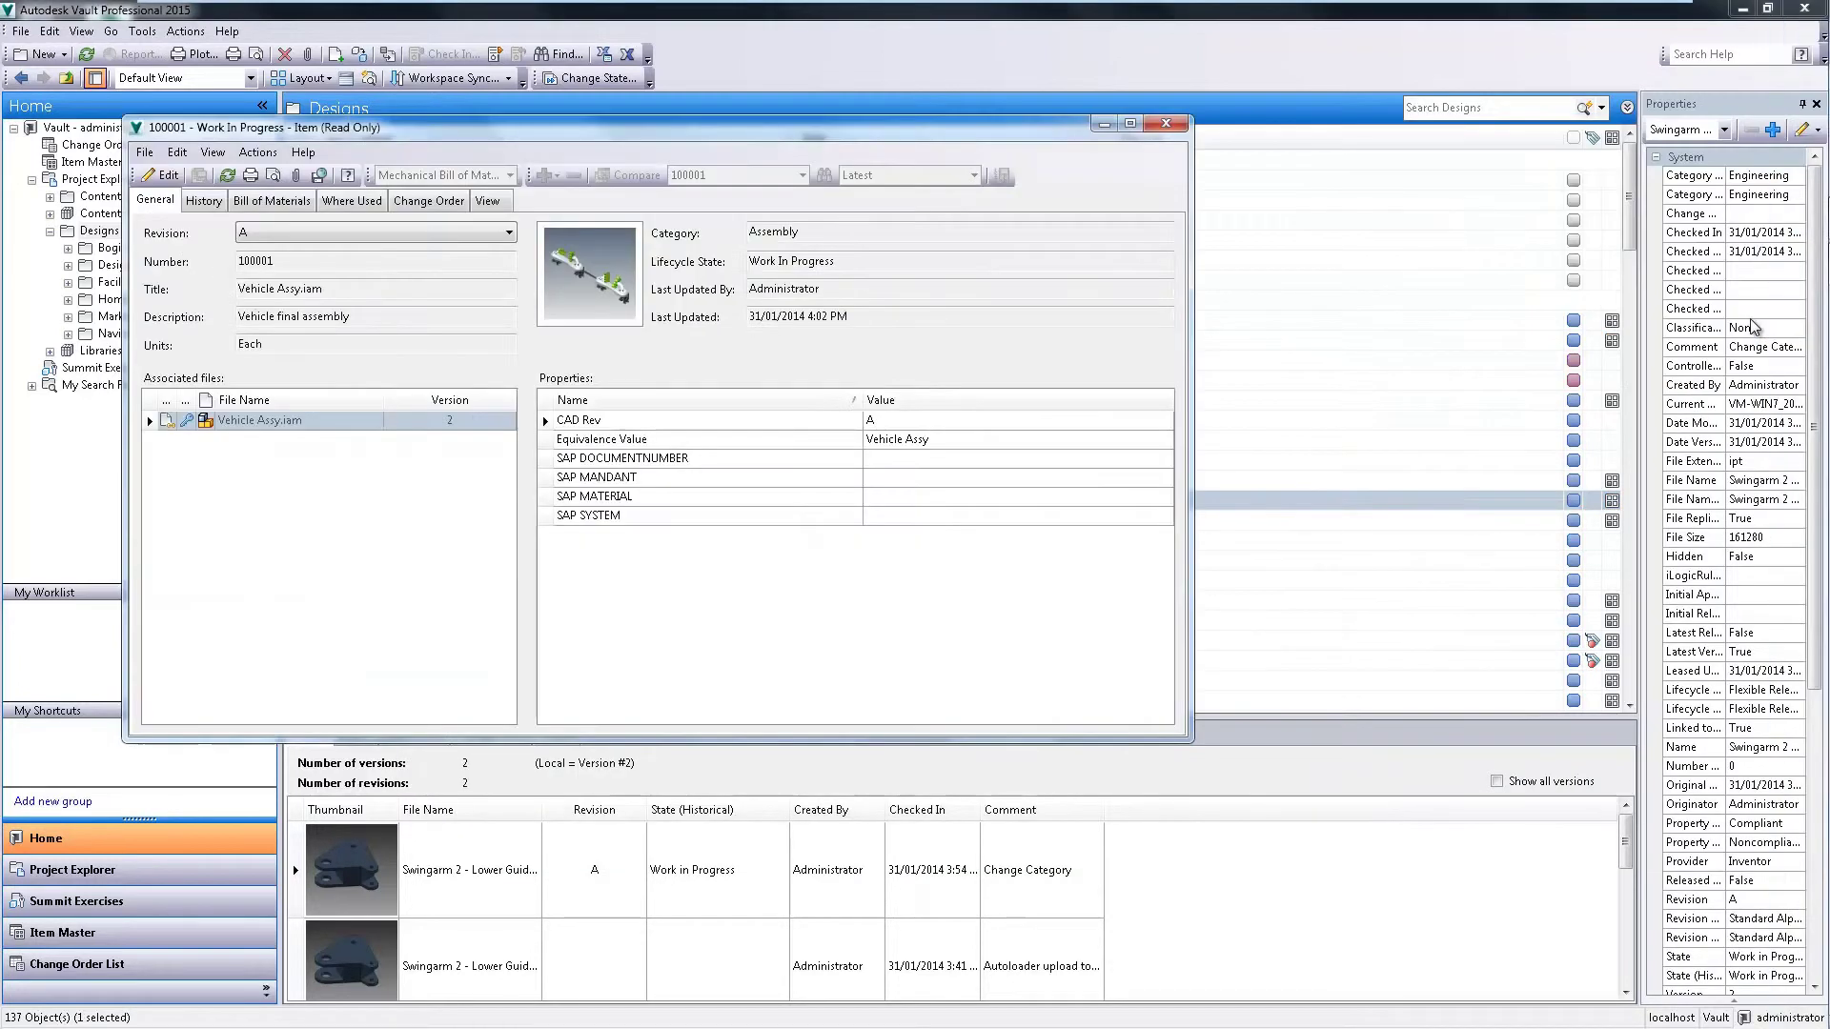
pyautogui.click(146, 154)
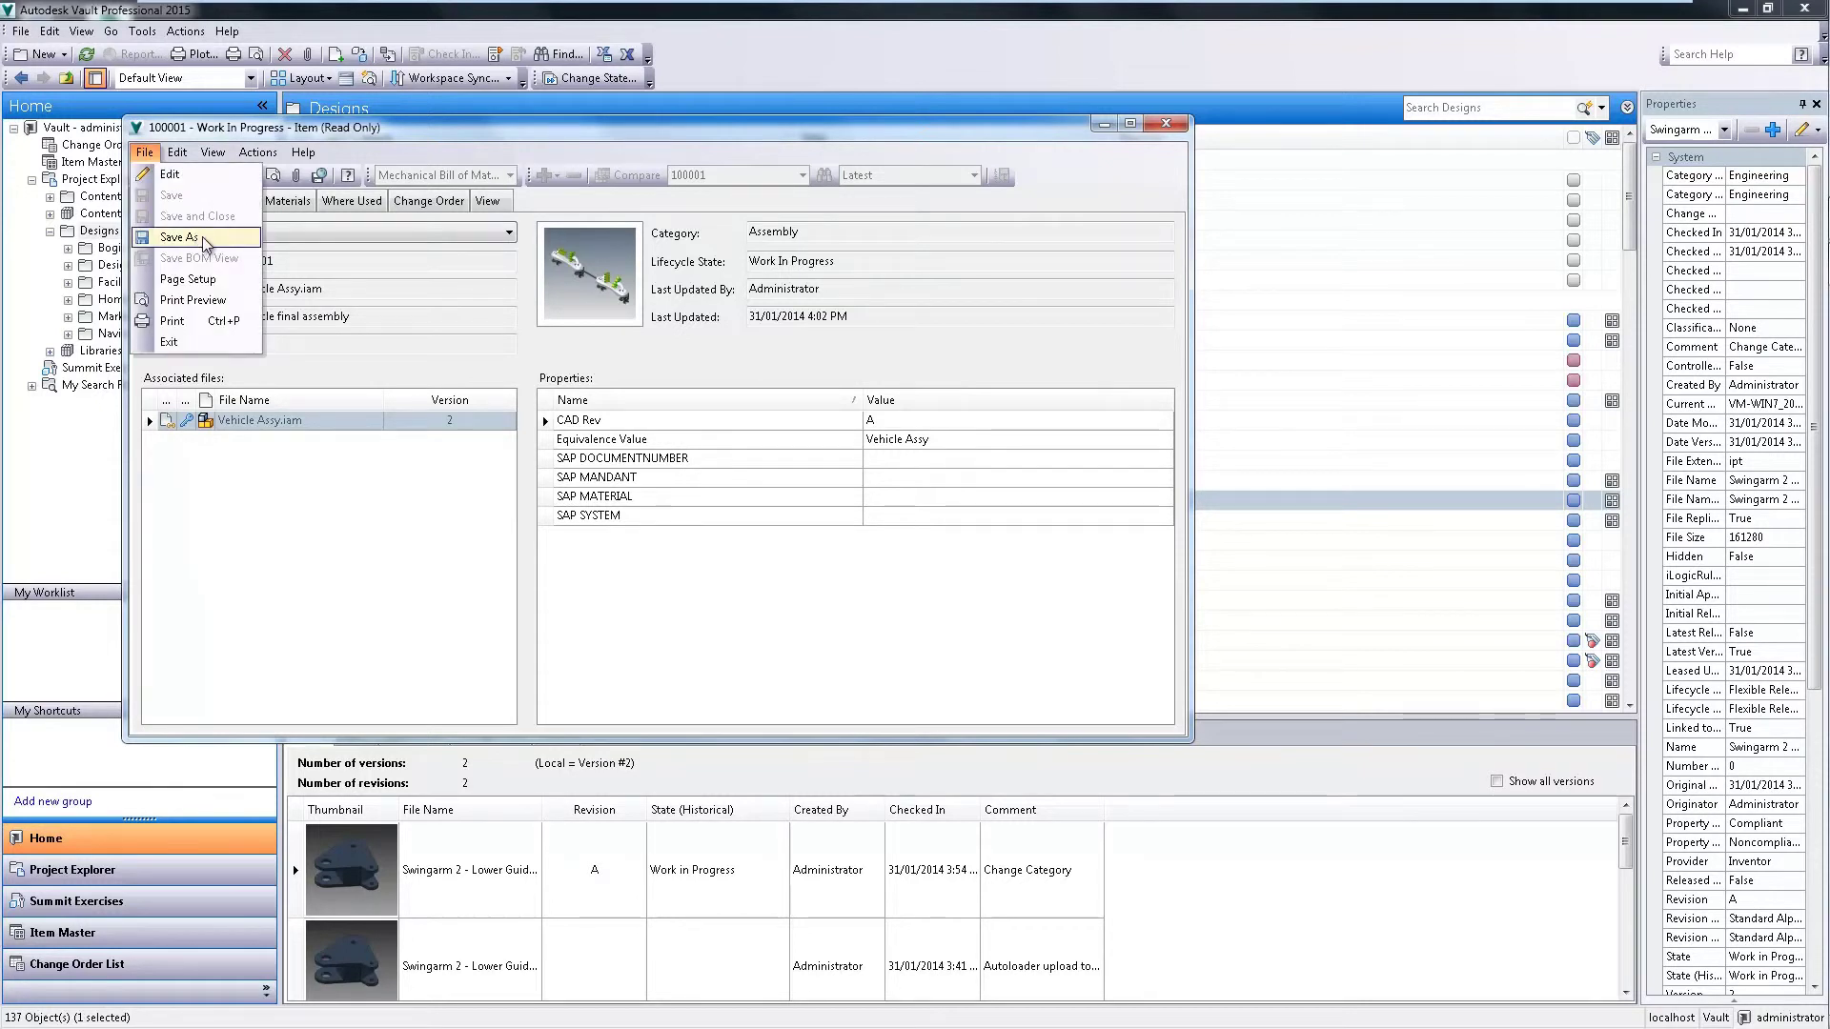
pyautogui.press('Escape')
pyautogui.click(272, 201)
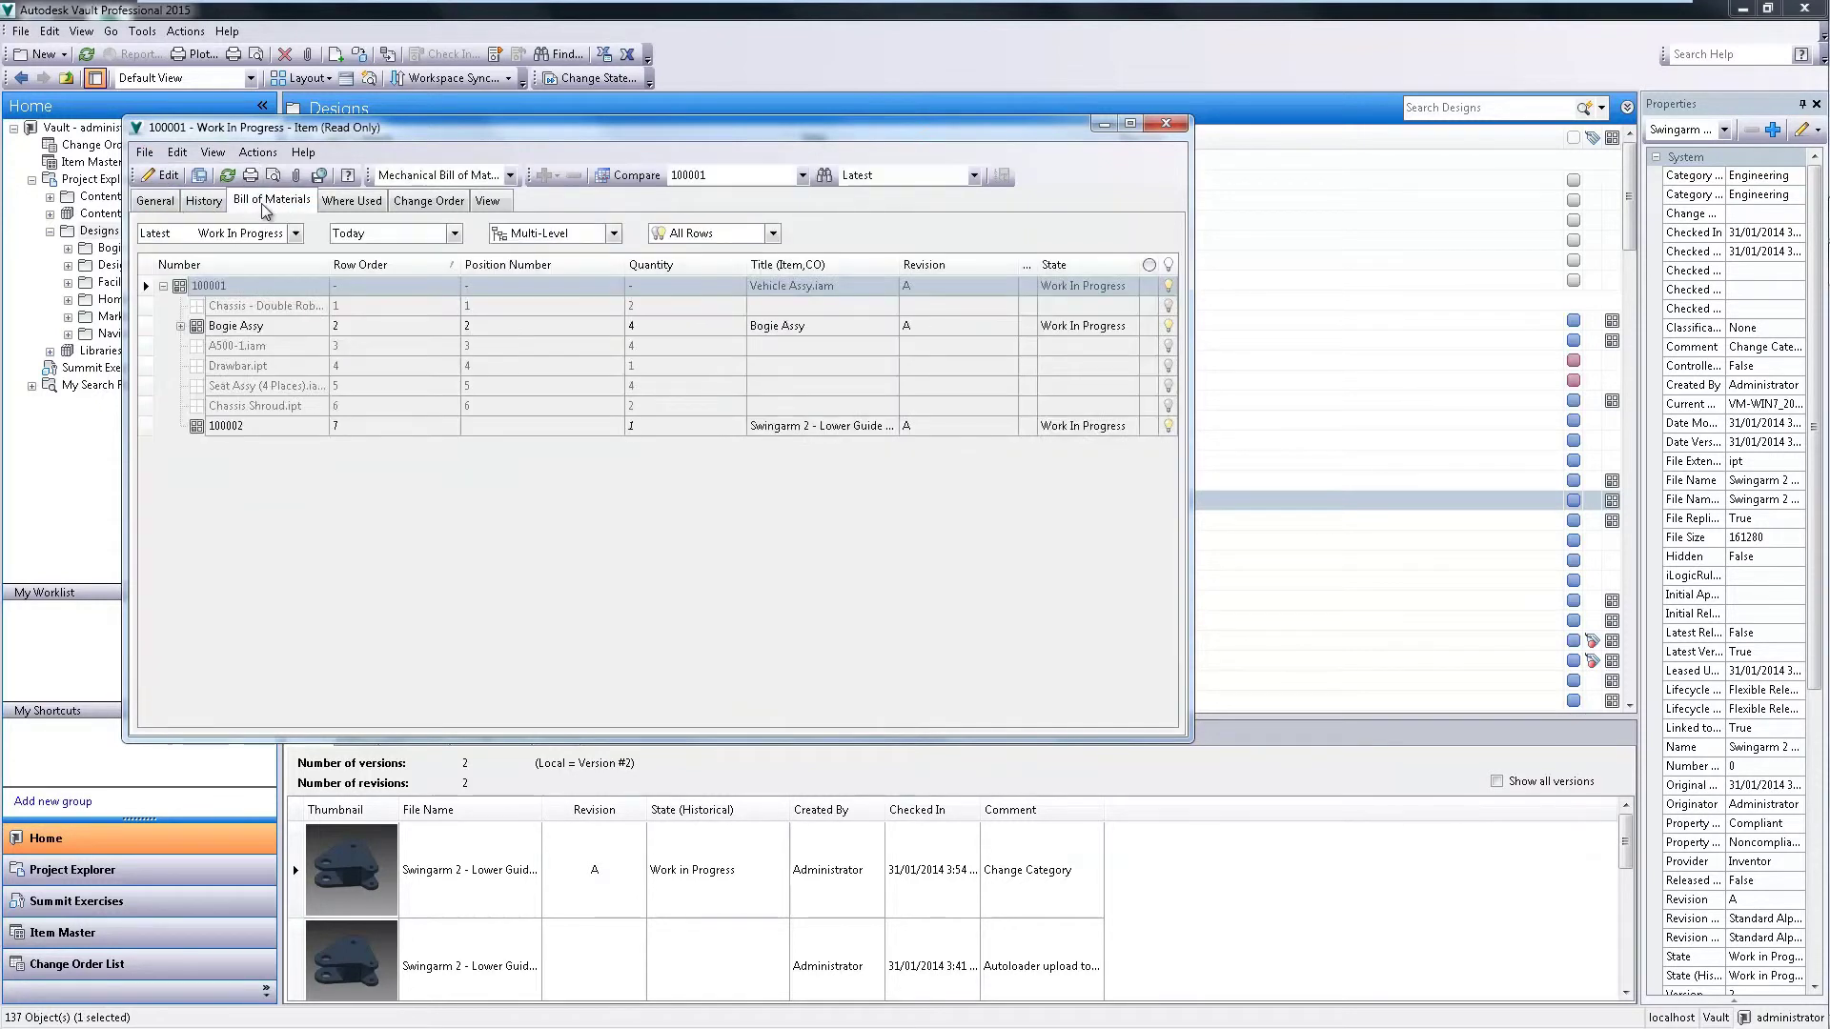
pyautogui.click(718, 235)
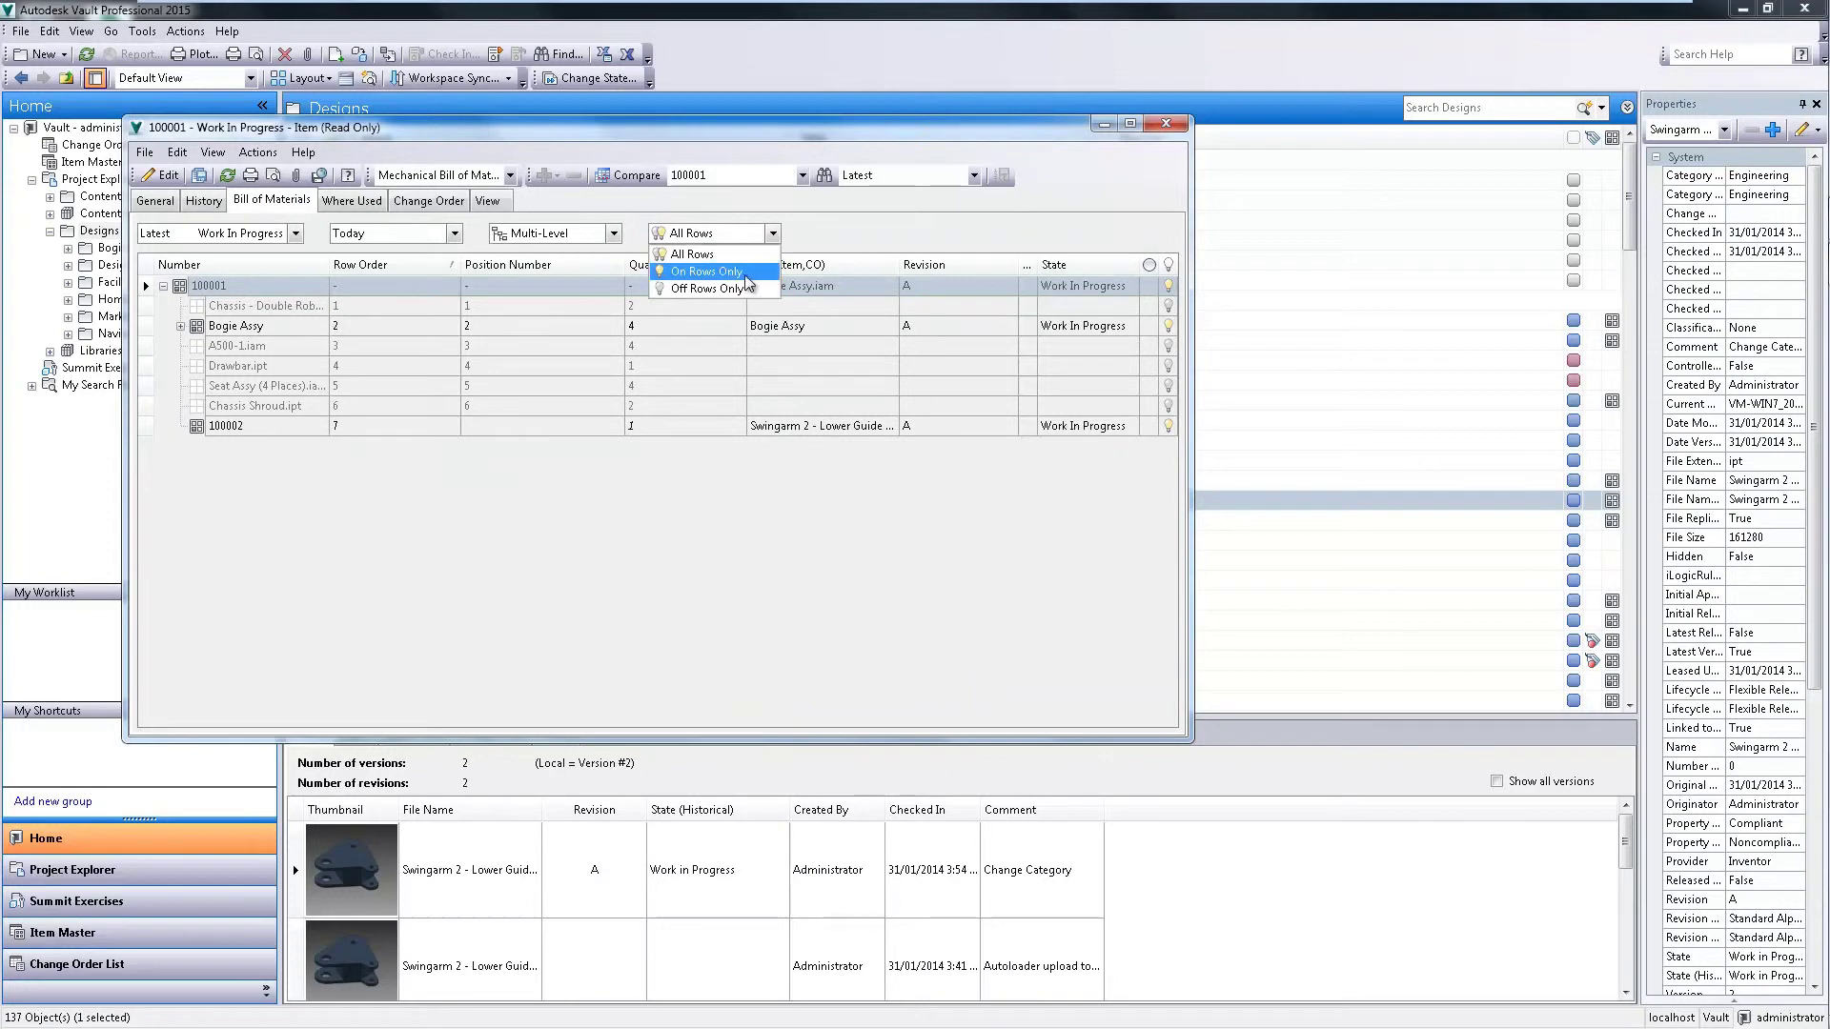